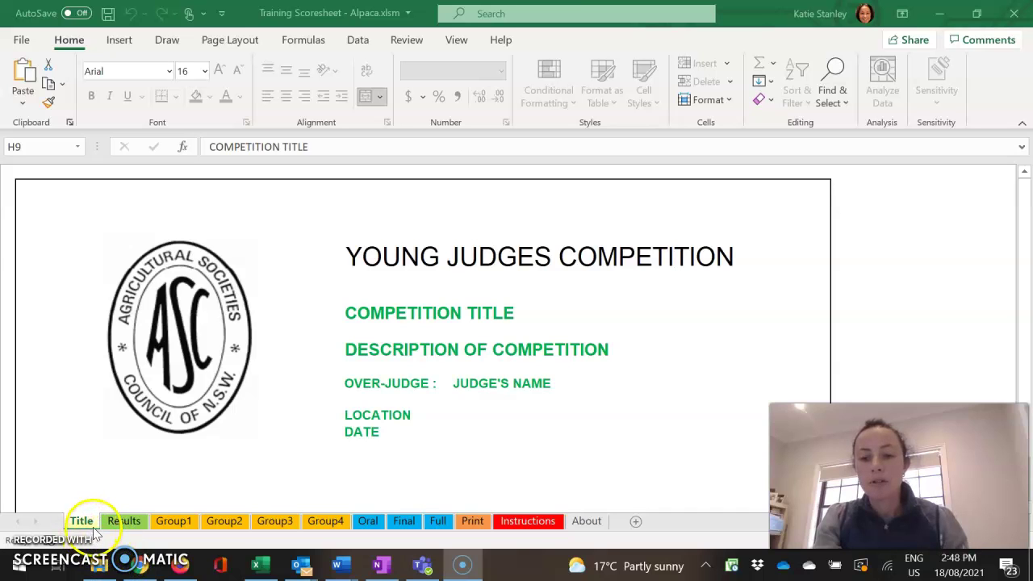
# Enter Merino Sheep as the competition title on the Title sheet
pyautogui.click(438, 314)
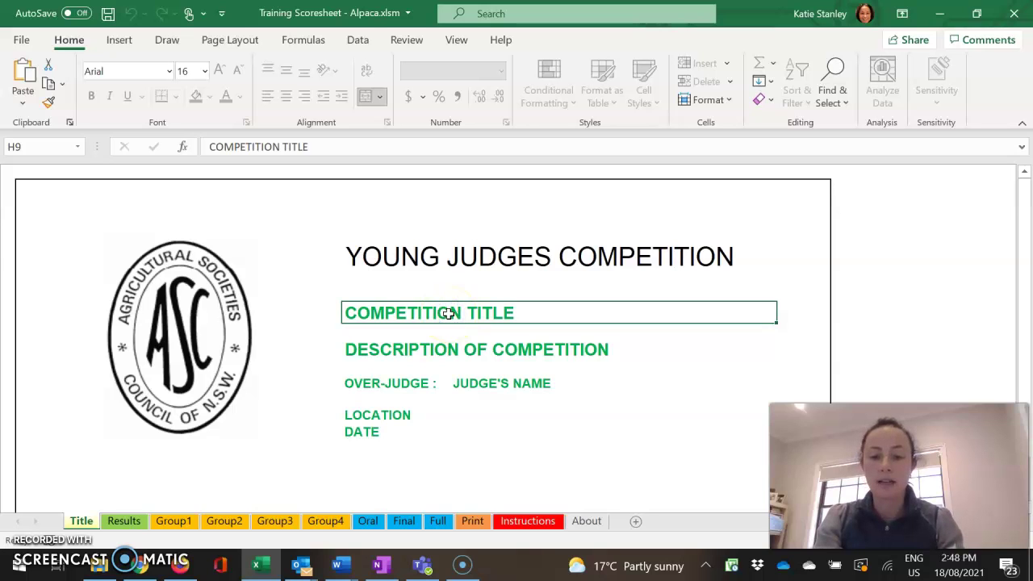
pyautogui.write('Merineo')
pyautogui.press('BackSpace')
pyautogui.press('BackSpace')
pyautogui.write('o S')
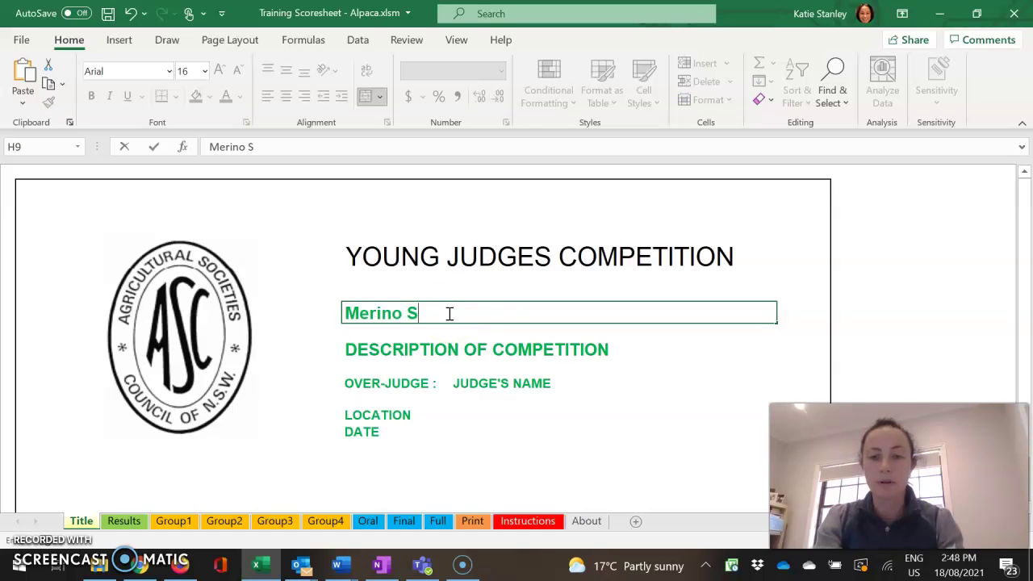
pyautogui.write('heep')
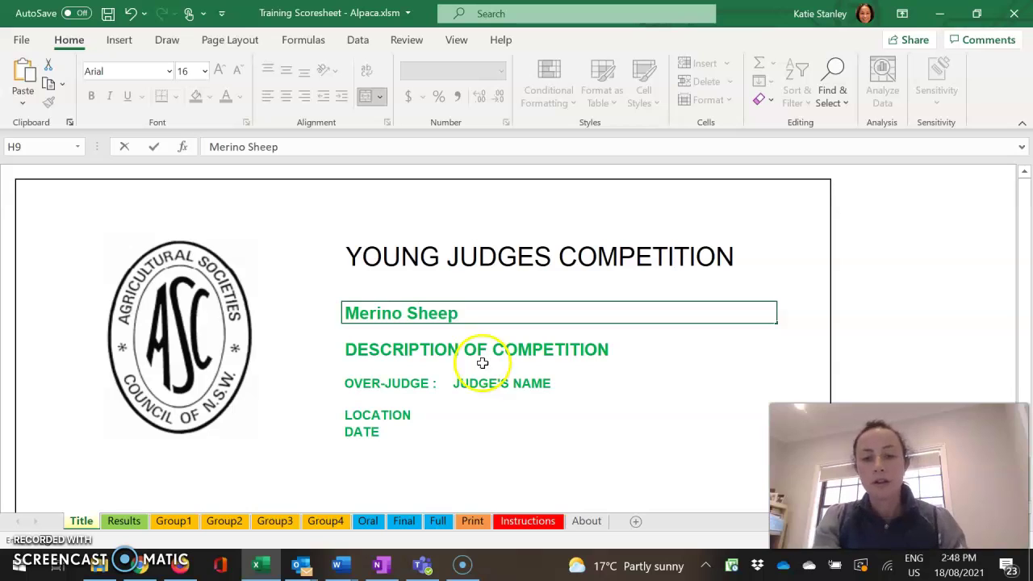
# Fill in the over-judge's full name in the judge's name cell
pyautogui.click(475, 383)
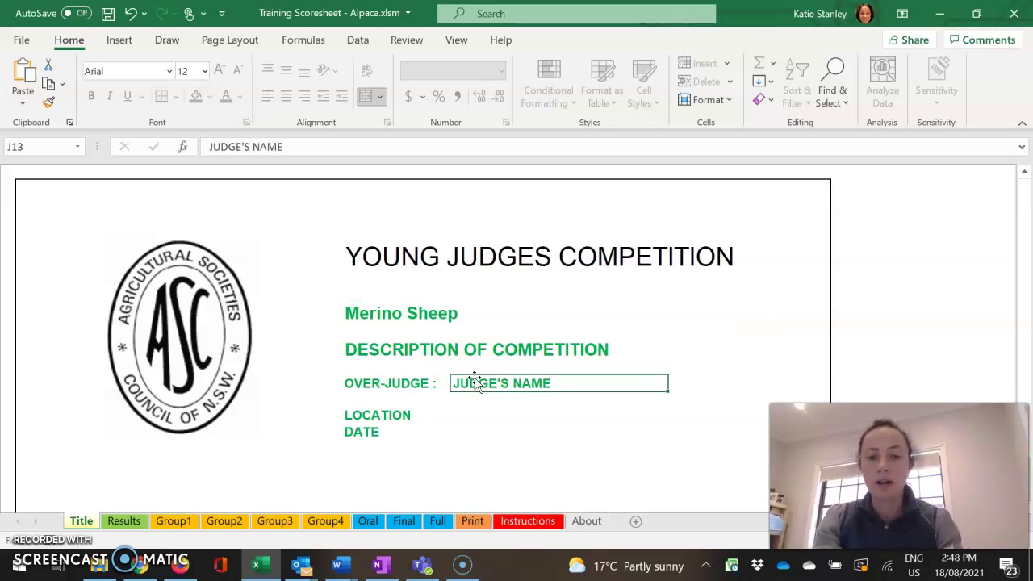
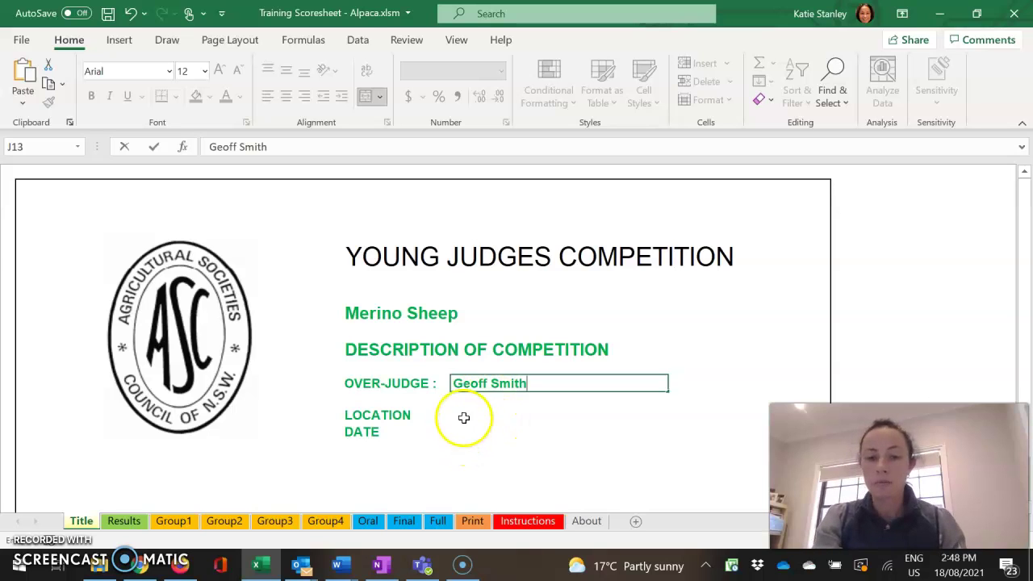
pyautogui.click(464, 418)
pyautogui.click(475, 438)
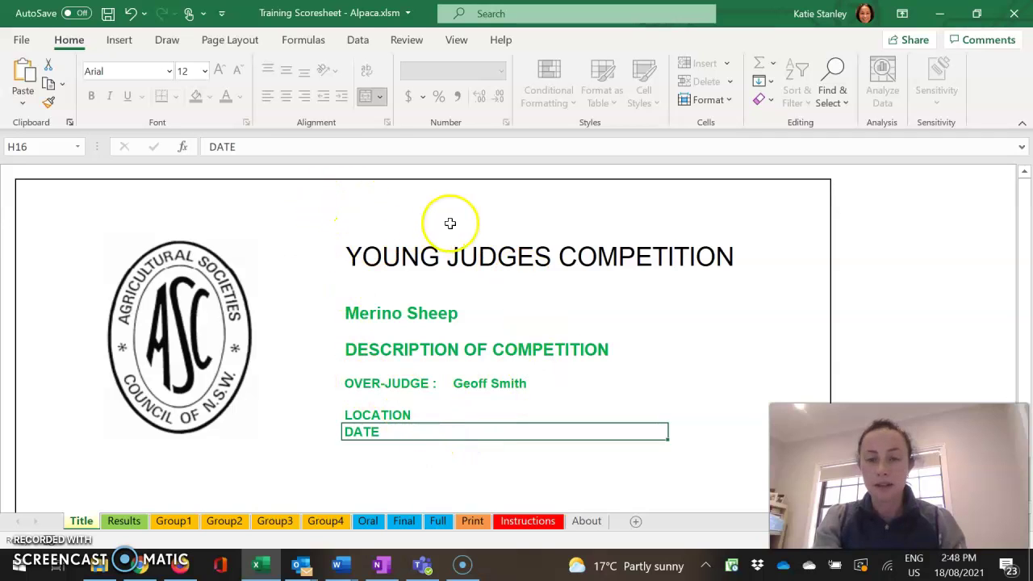
pyautogui.click(22, 41)
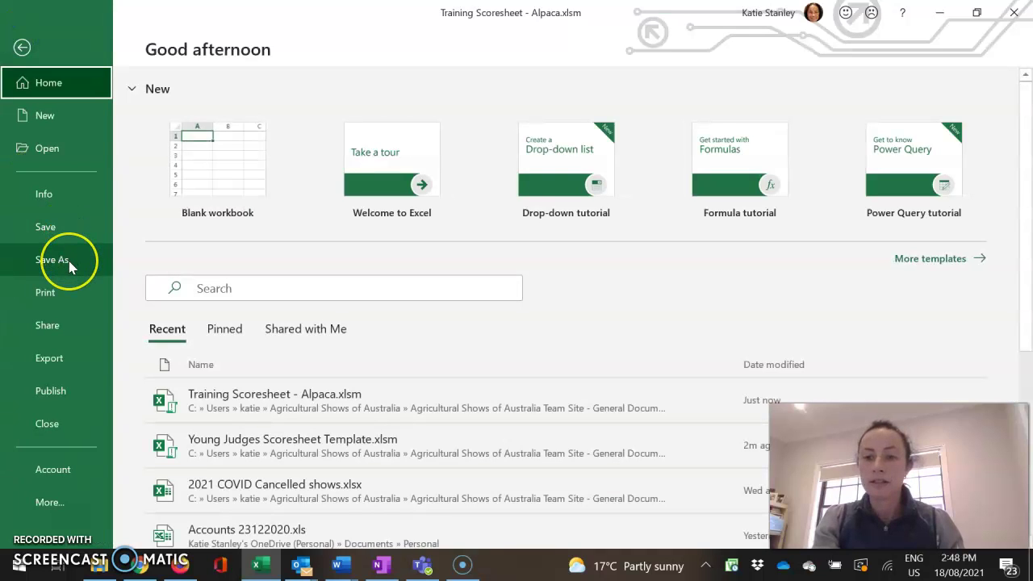
pyautogui.click(22, 49)
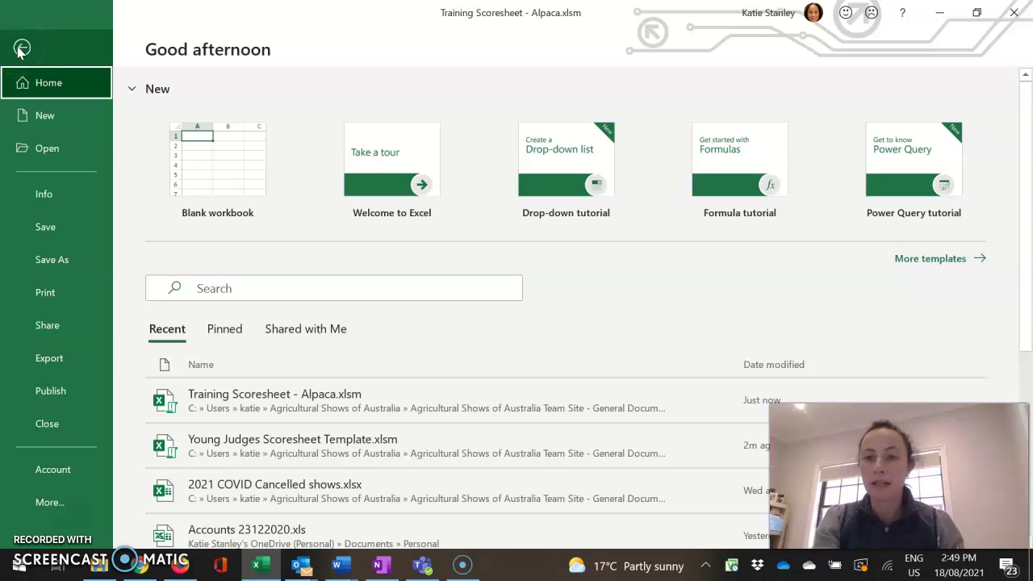
pyautogui.click(22, 48)
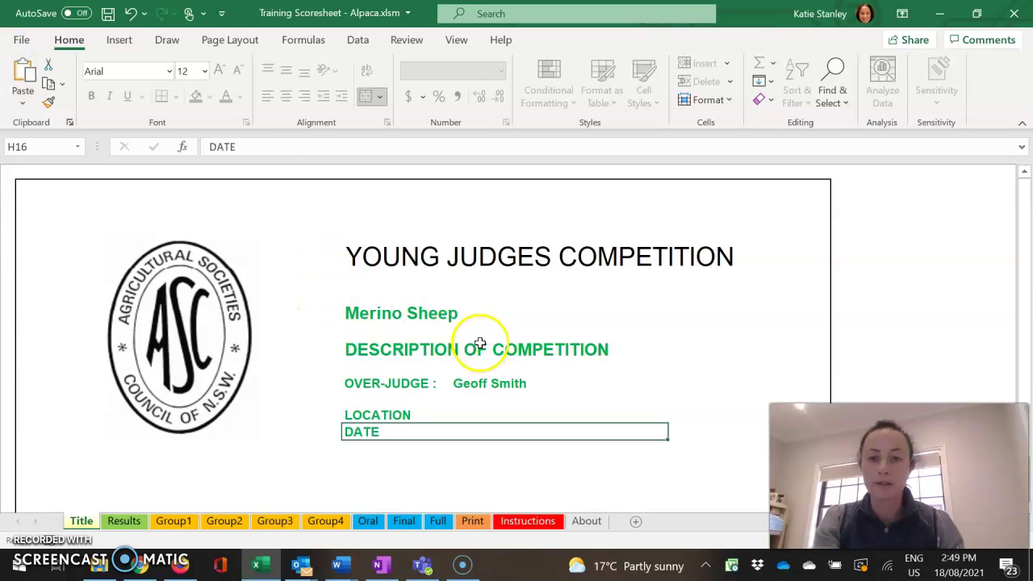
# On the Results sheet, enter the four entrants' full names in C4:C7
pyautogui.click(125, 522)
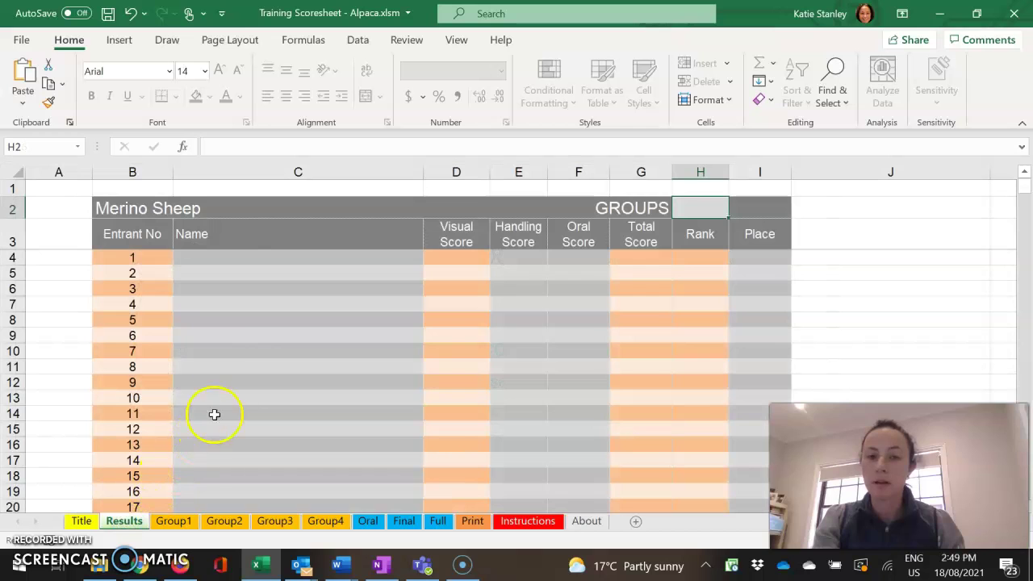
pyautogui.click(259, 259)
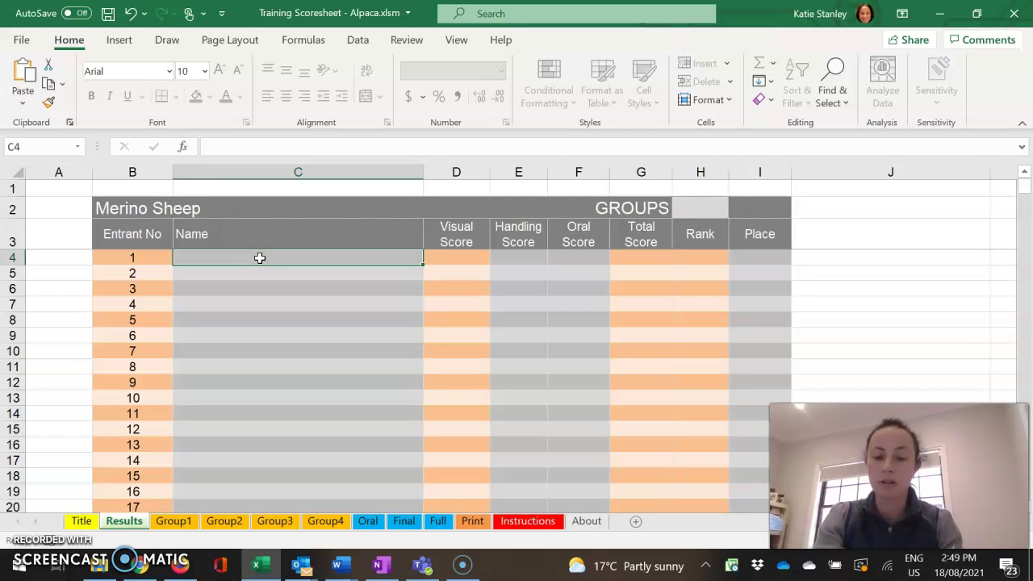
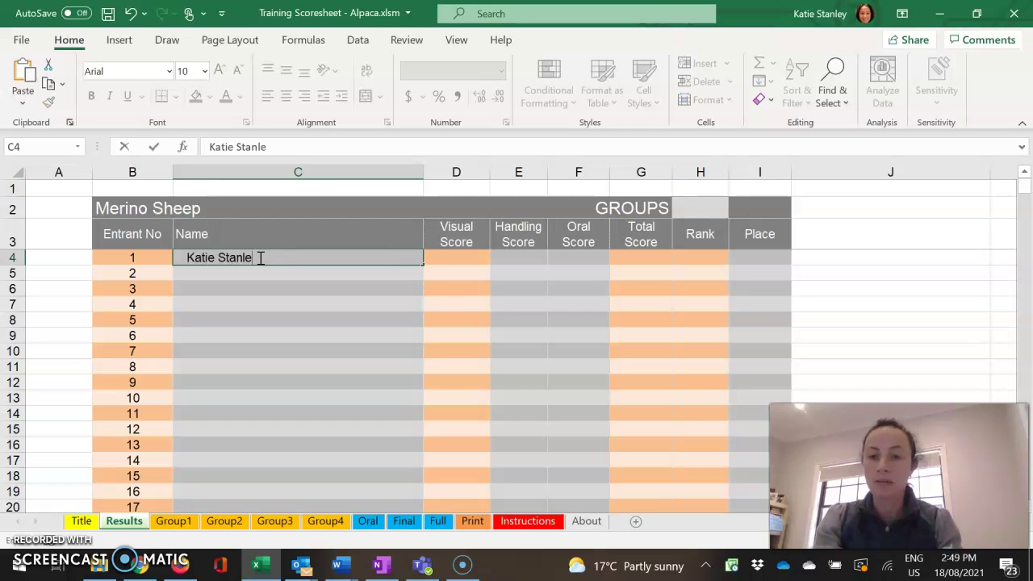
pyautogui.press('Return')
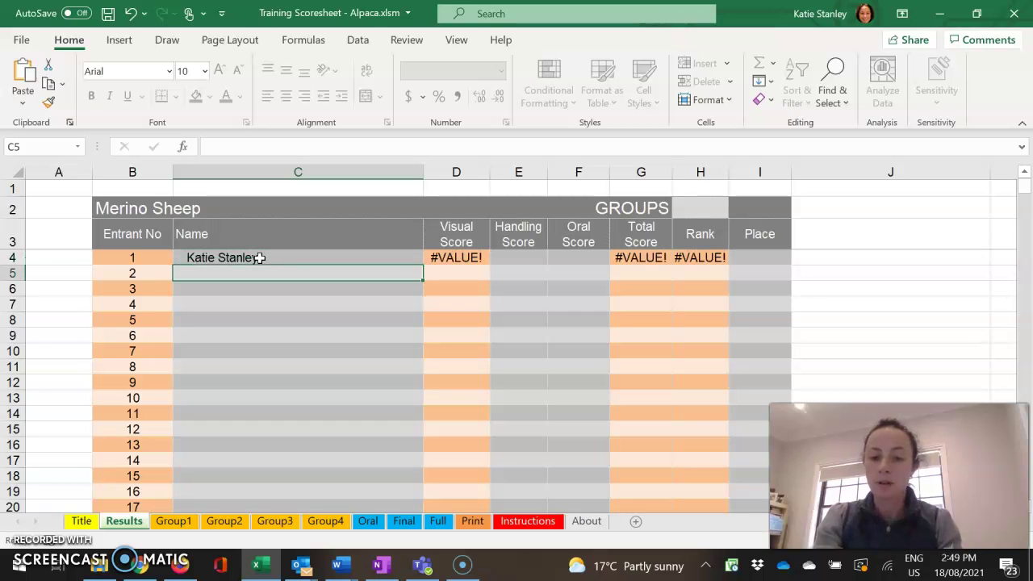
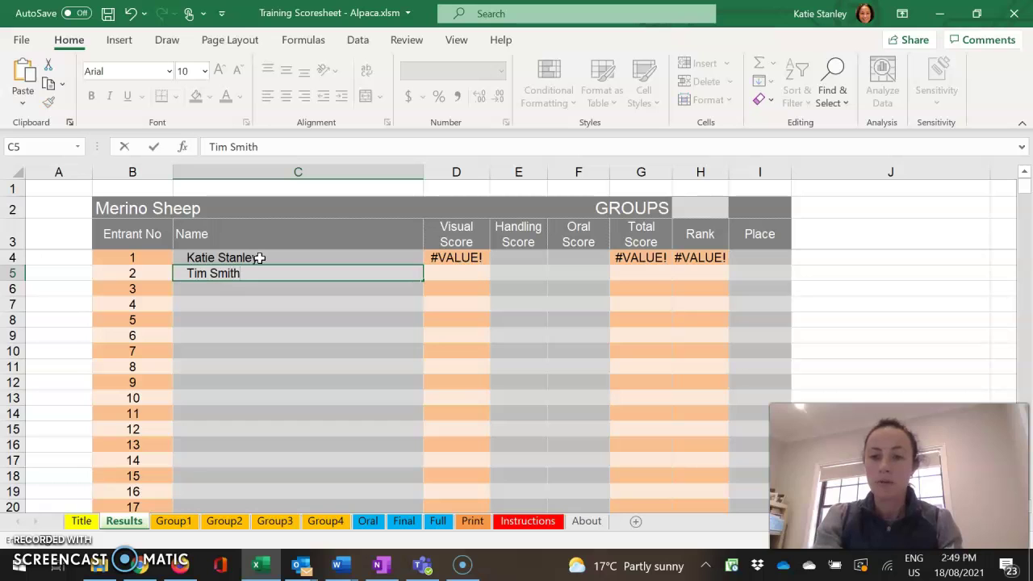
pyautogui.press('Return')
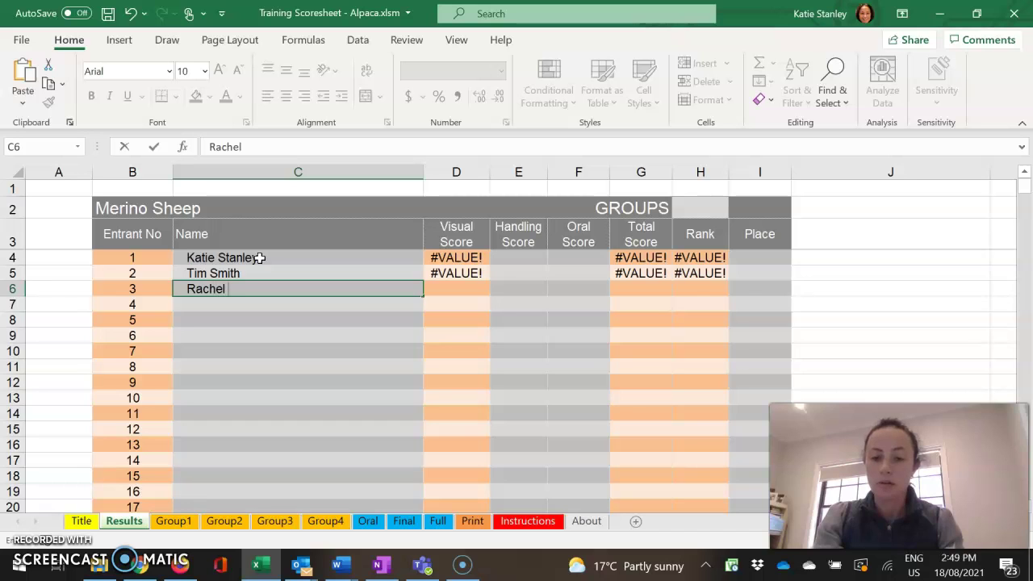
pyautogui.press('Return')
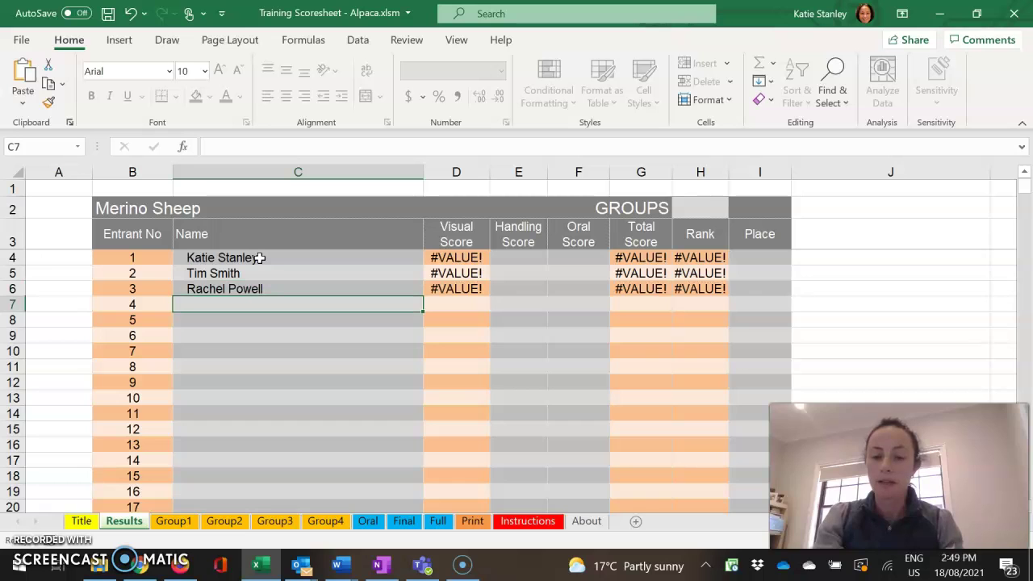
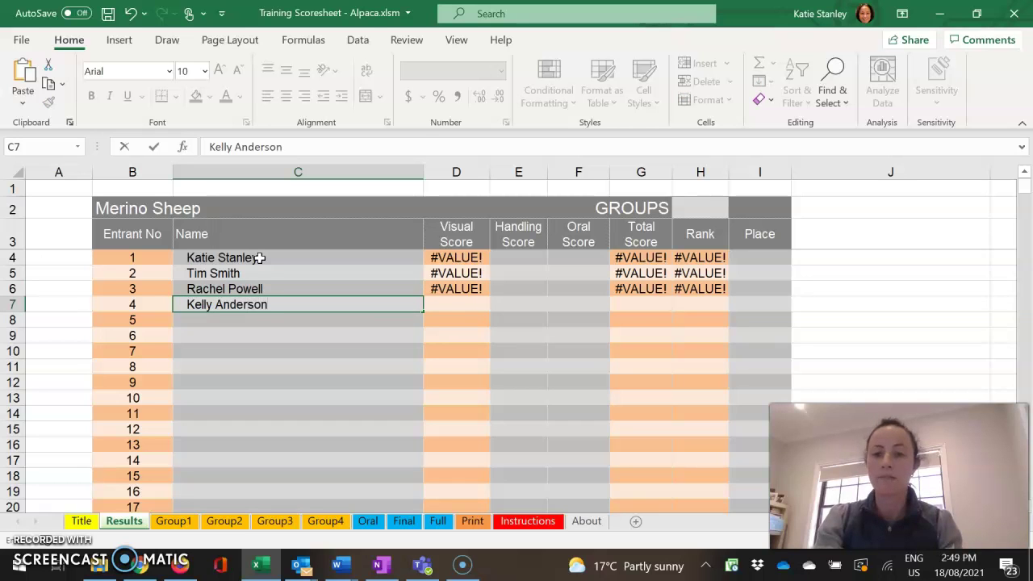
pyautogui.press('Tab')
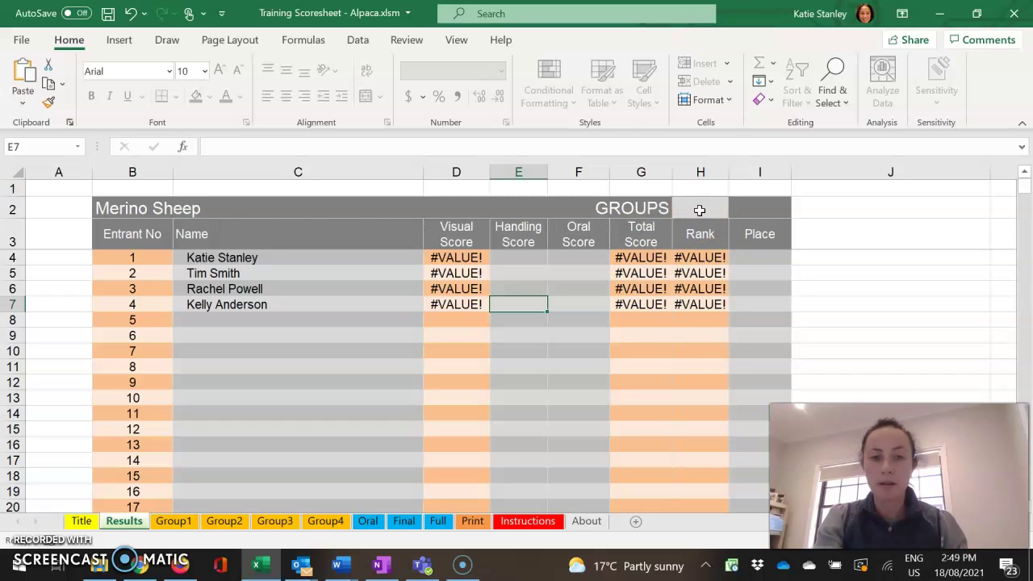
# Set the Results sheet's GROUPS value in H2 to 2
pyautogui.click(700, 209)
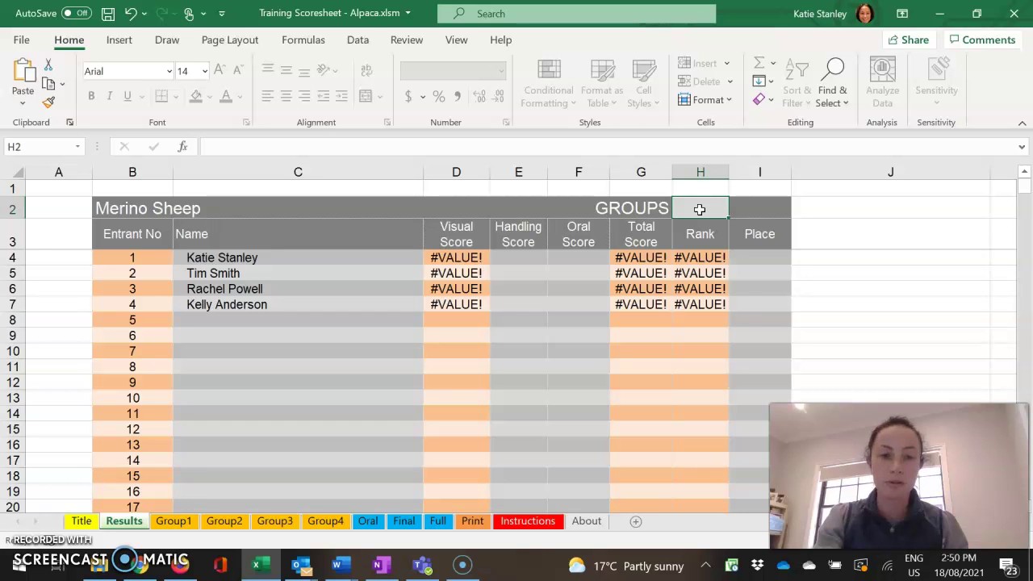
pyautogui.write('2')
pyautogui.click(593, 322)
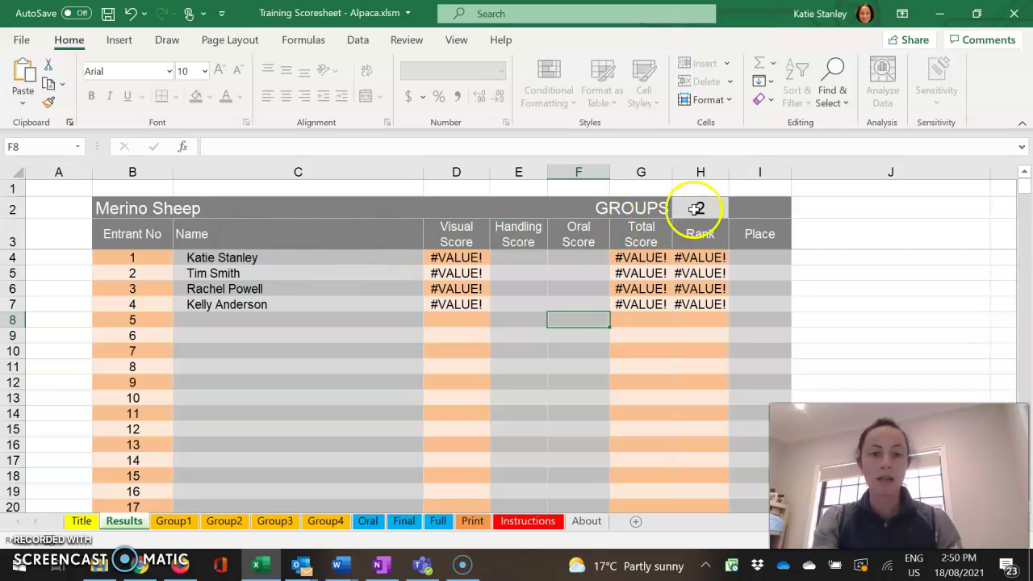
pyautogui.click(181, 524)
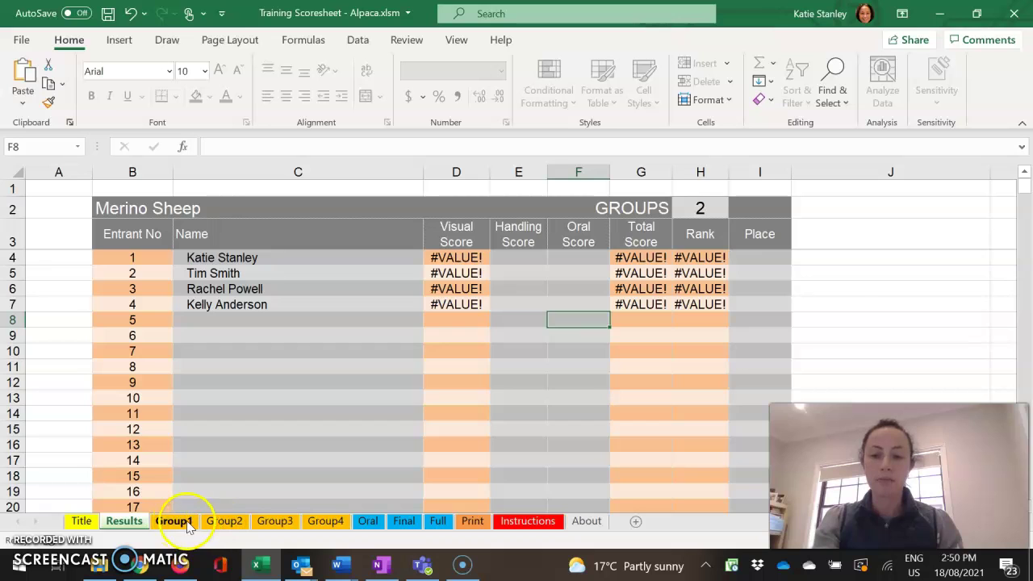
# Title Group 1 Rams and enter the judge's placings 4, 3, 2, 1 in C6:F6
pyautogui.click(186, 523)
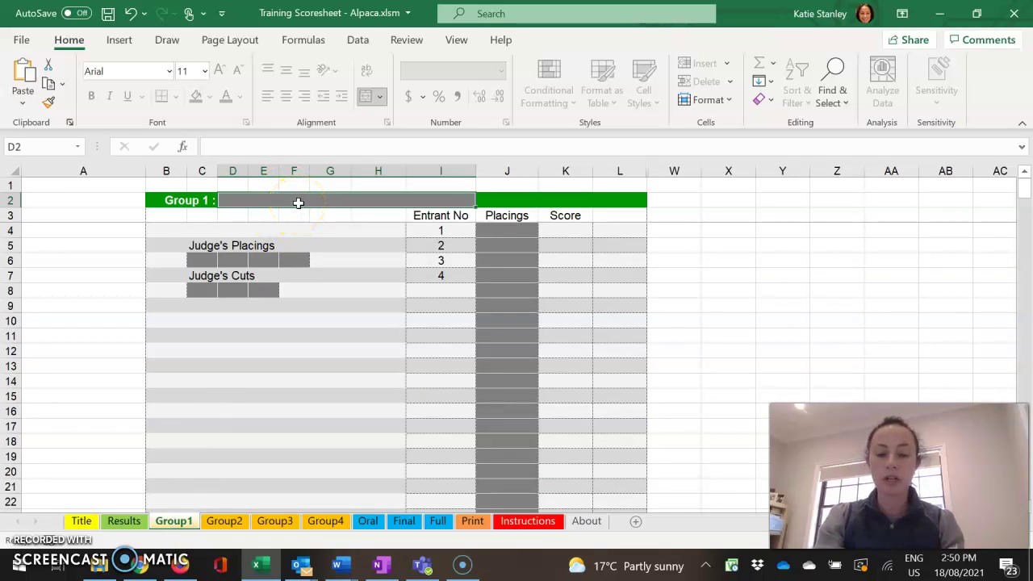
pyautogui.write('Rams')
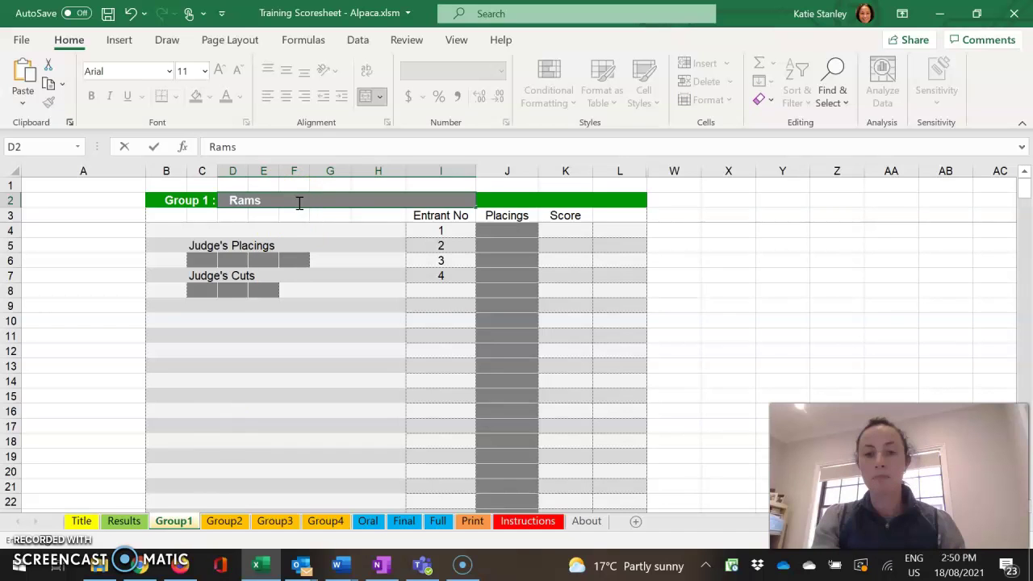
pyautogui.click(206, 260)
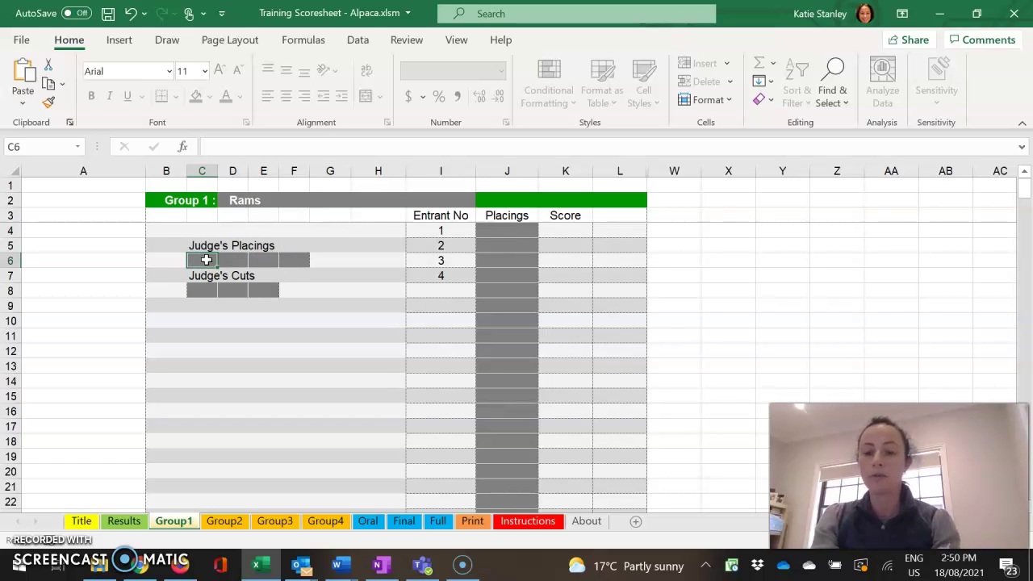
pyautogui.write('4')
pyautogui.press('Tab')
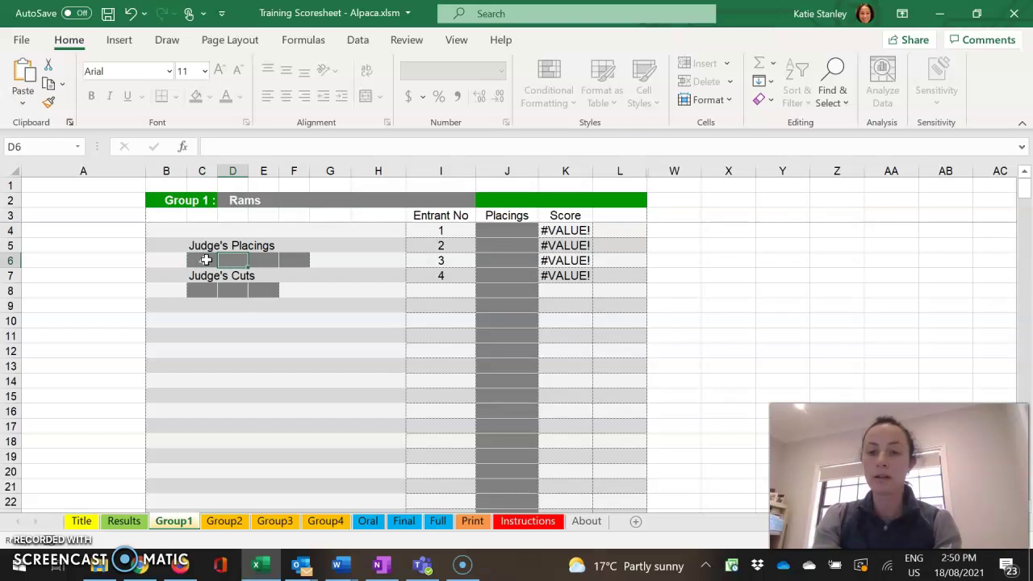
pyautogui.write('3')
pyautogui.press('Tab')
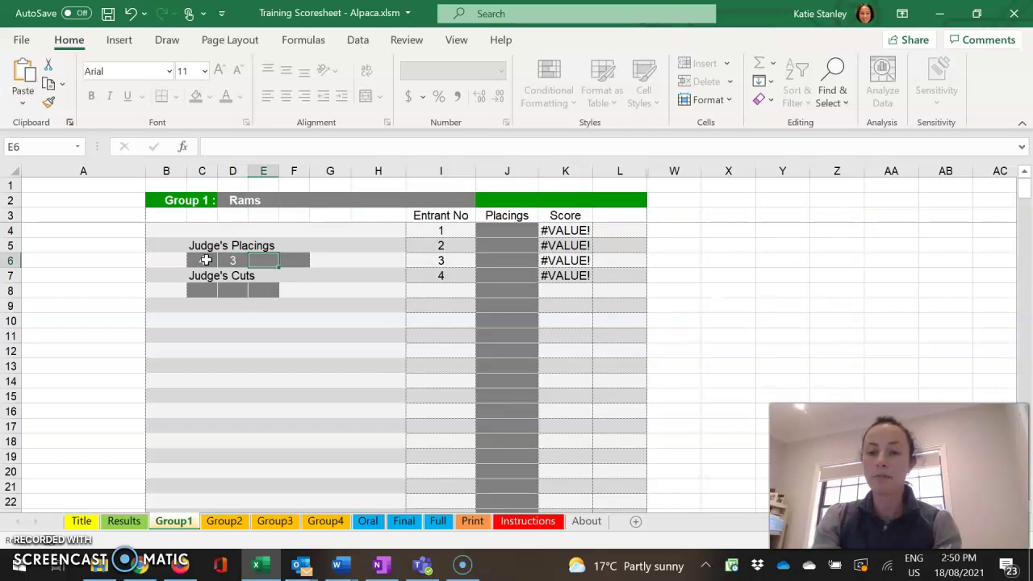
pyautogui.write('2')
pyautogui.press('Tab')
pyautogui.write('1')
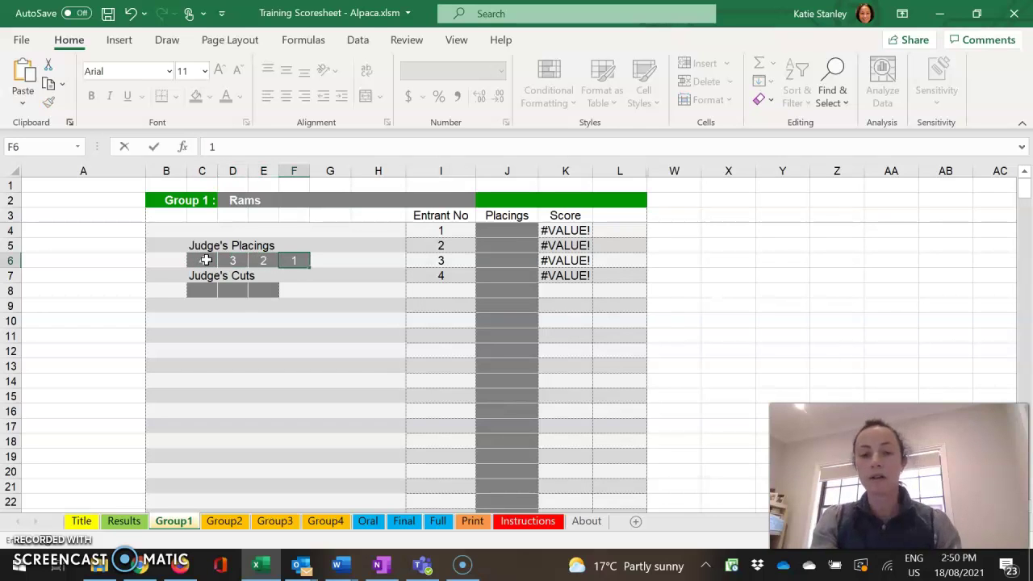
# Enter the judge's cuts 1, 2, 1 in C8:E8 for Group 1
pyautogui.click(216, 291)
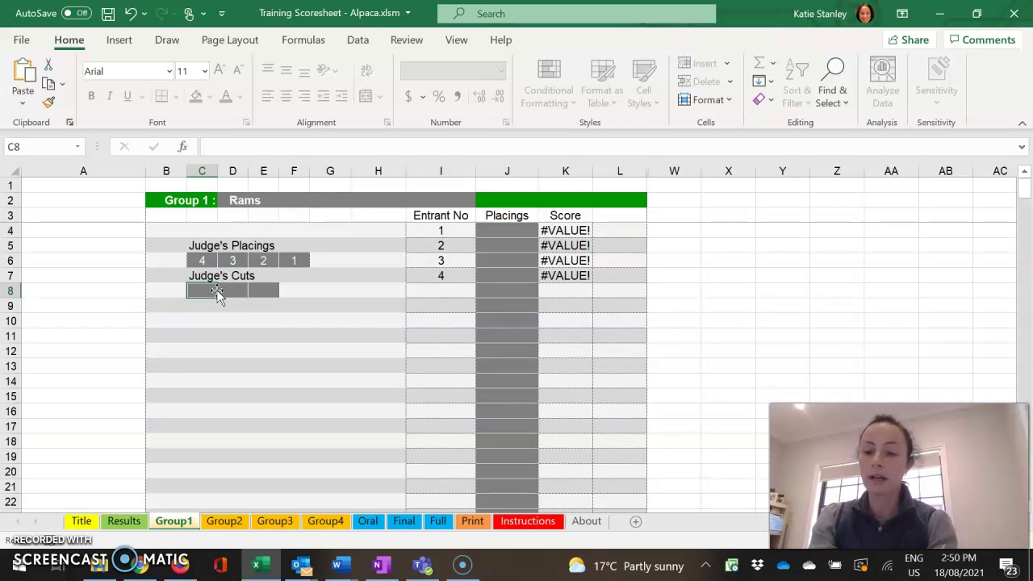
pyautogui.write('1')
pyautogui.press('Tab')
pyautogui.write('2')
pyautogui.press('Tab')
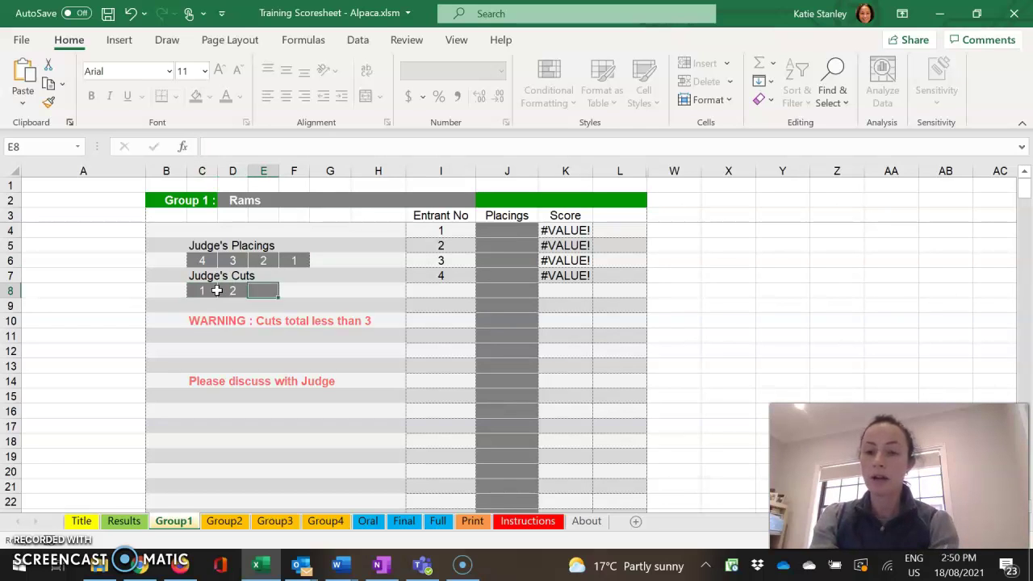
pyautogui.write('1')
pyautogui.press('Return')
pyautogui.click(257, 294)
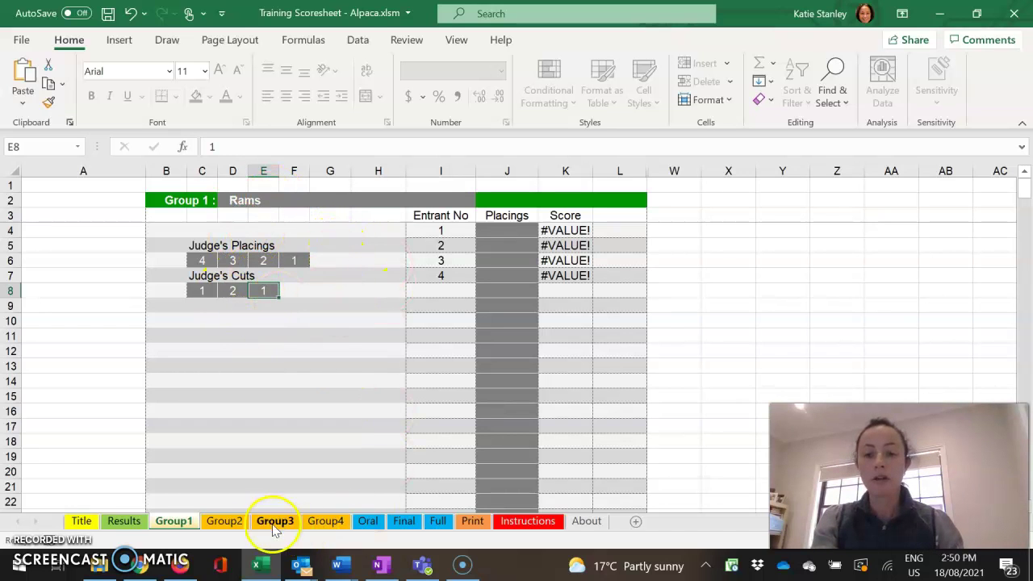
pyautogui.click(224, 520)
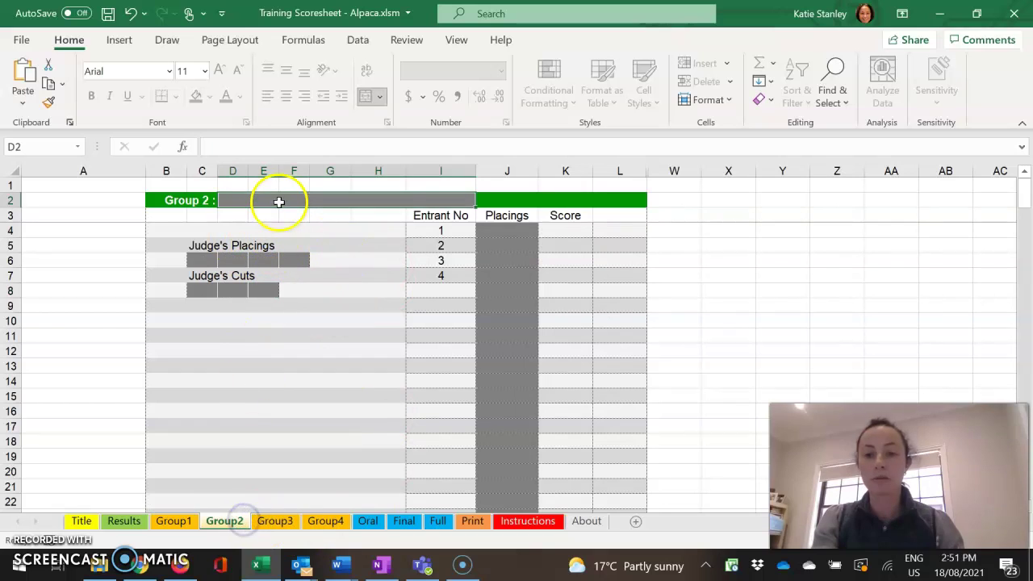
# Title Group 2 Ewes and enter the judge's placings 3, 4, 2, 1 in C6:F6
pyautogui.click(278, 201)
pyautogui.write('Ew')
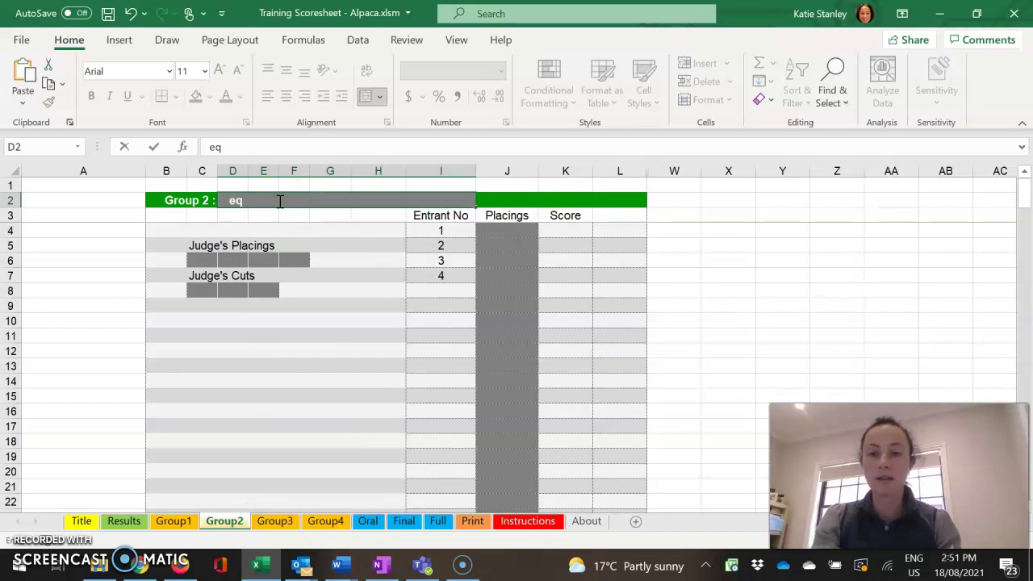
pyautogui.write('es')
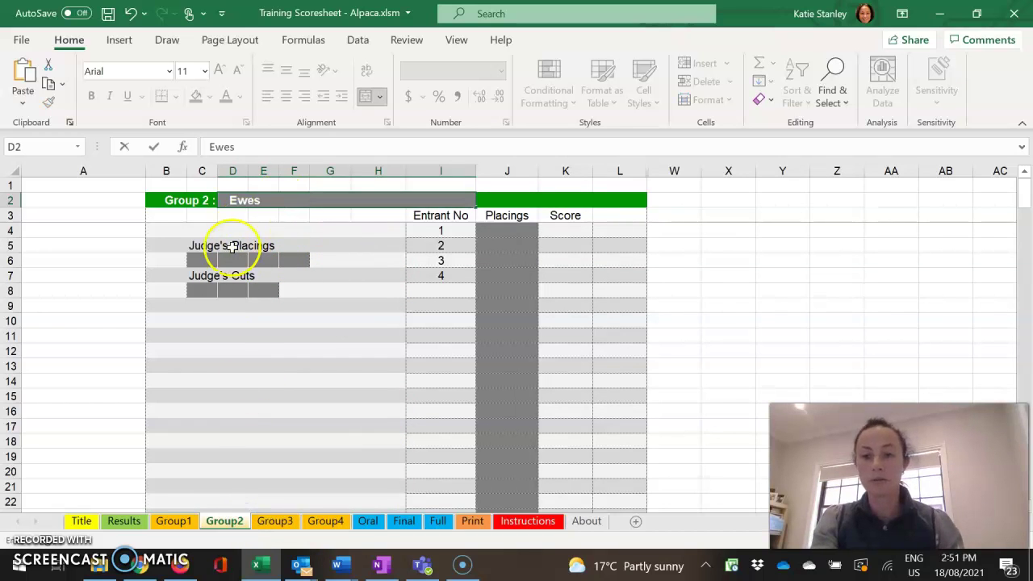
pyautogui.click(205, 265)
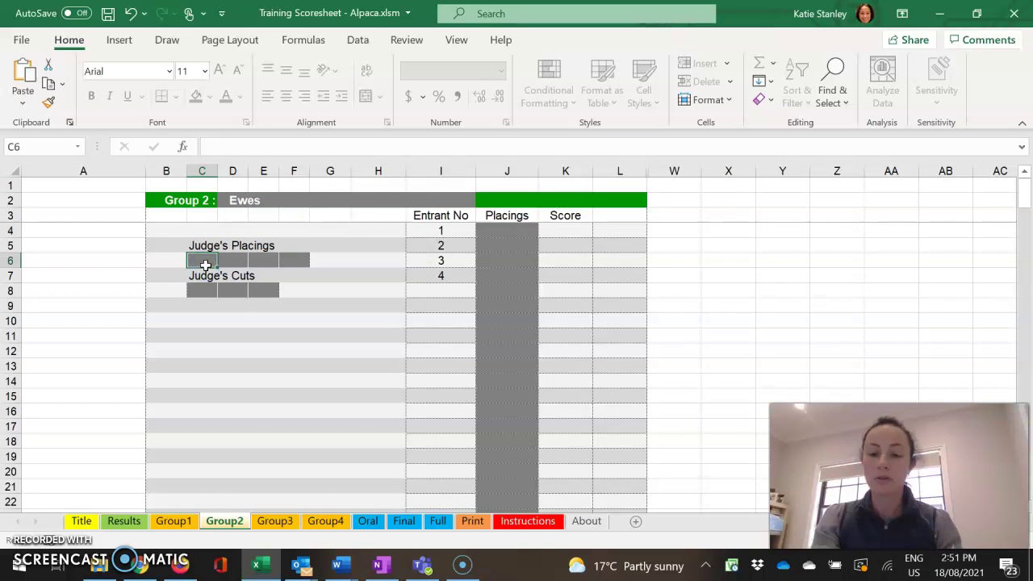
pyautogui.write('3')
pyautogui.press('Tab')
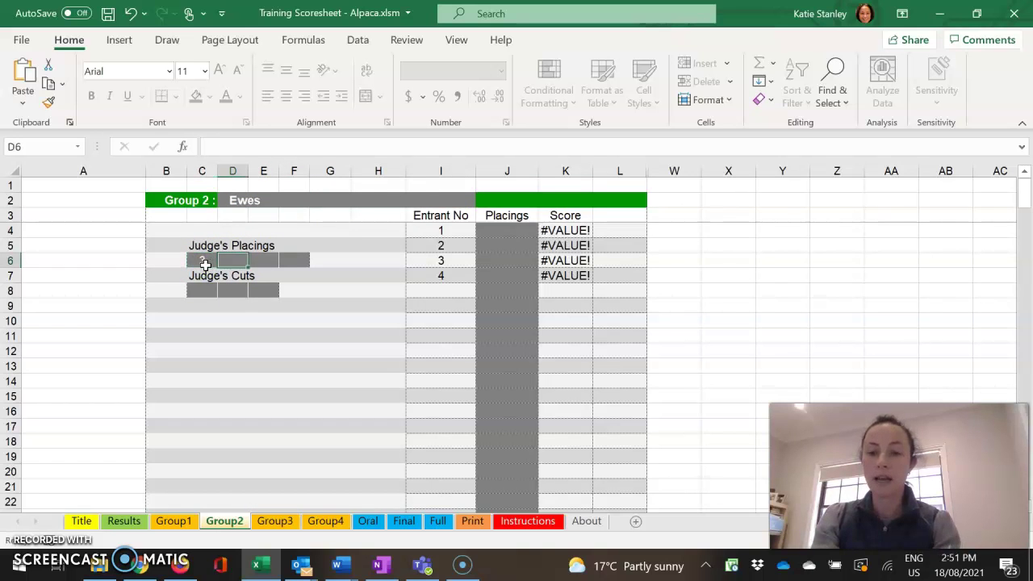
pyautogui.write('4')
pyautogui.press('Tab')
pyautogui.write('2')
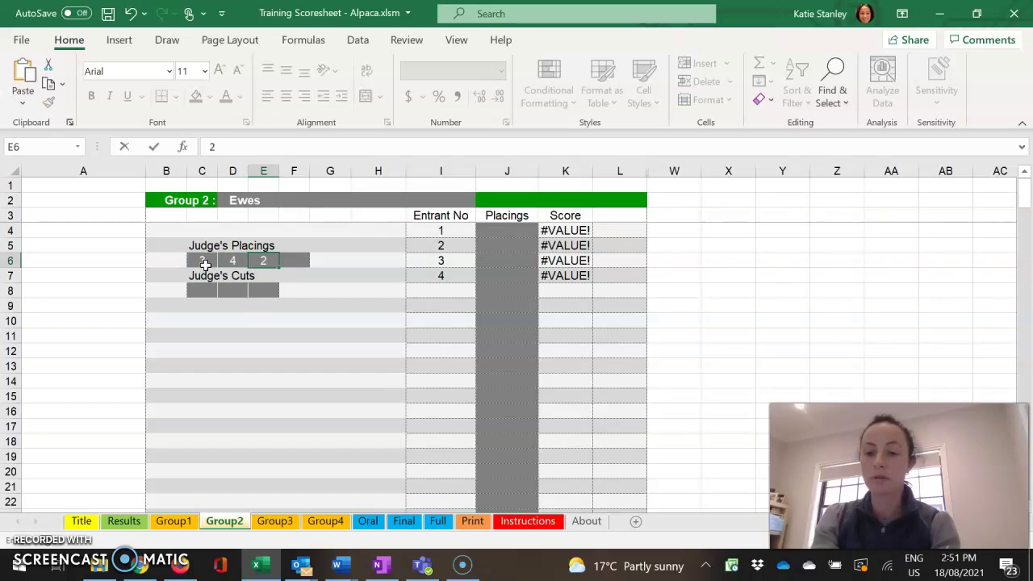
pyautogui.press('Tab')
pyautogui.write('1')
# Enter the judge's cuts 2, 1, 2 in C8:E8 for Group 2
pyautogui.click(200, 289)
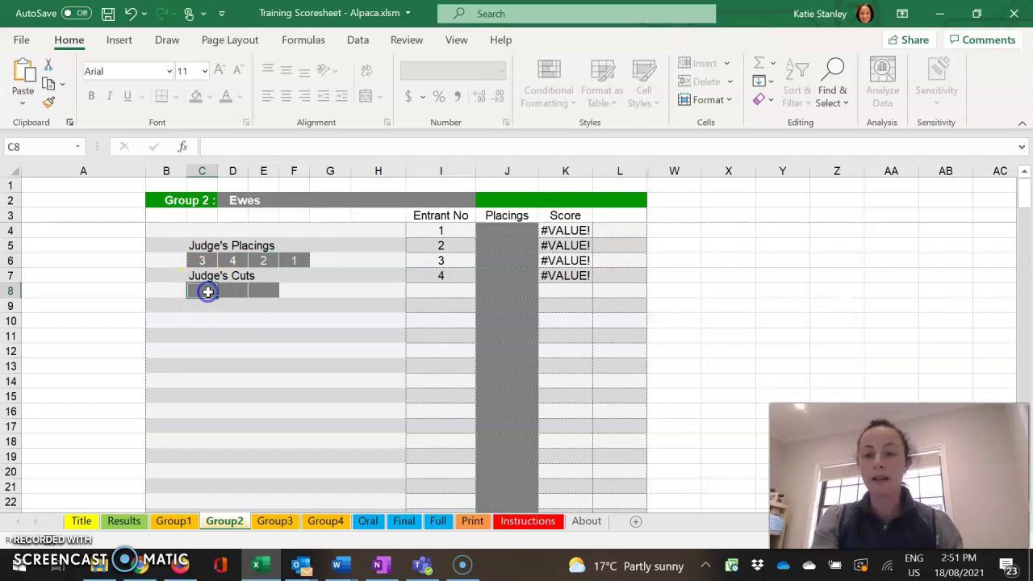
pyautogui.write('2')
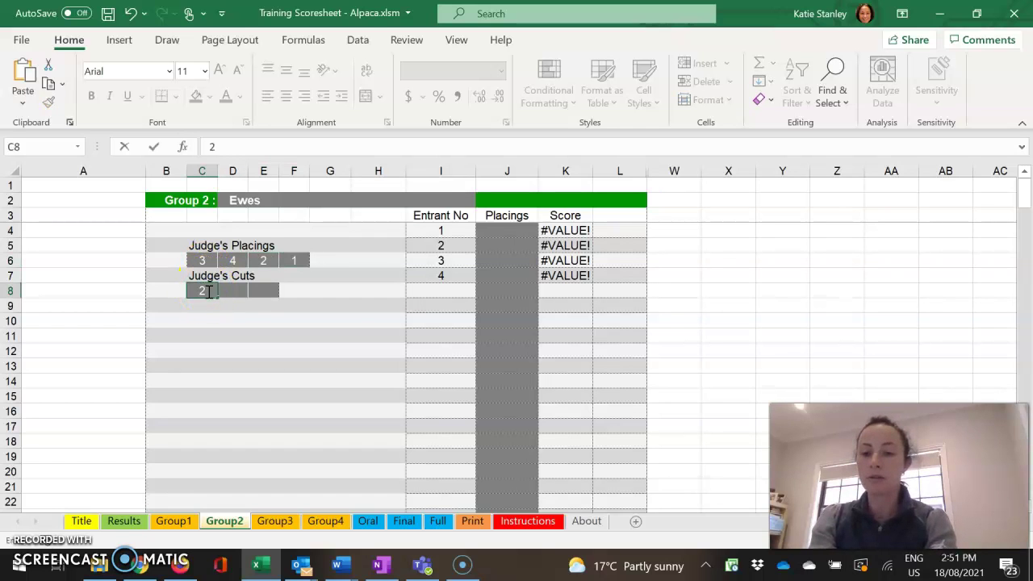
pyautogui.press('Tab')
pyautogui.write('1')
pyautogui.press('Tab')
pyautogui.write('2')
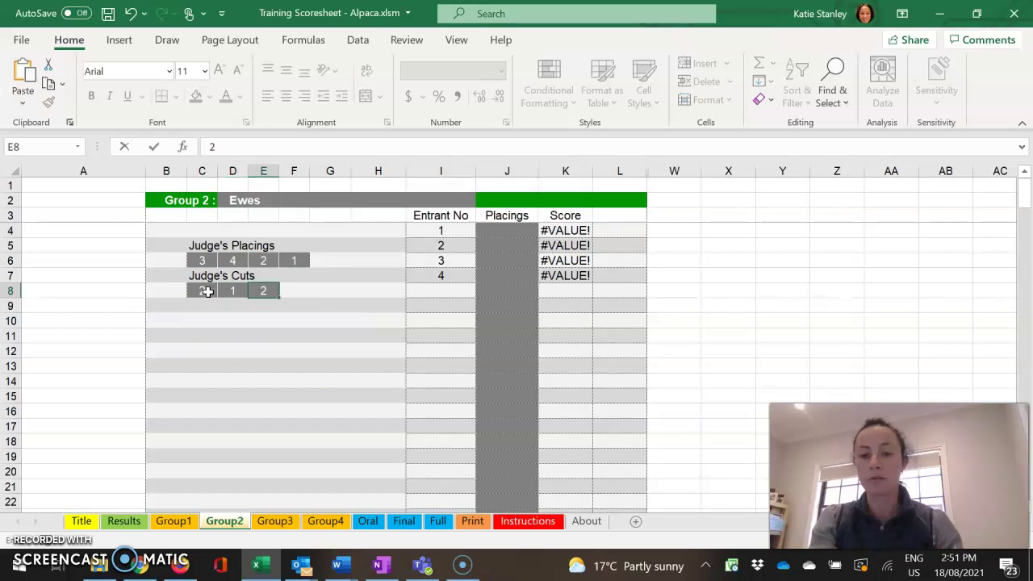
pyautogui.click(285, 347)
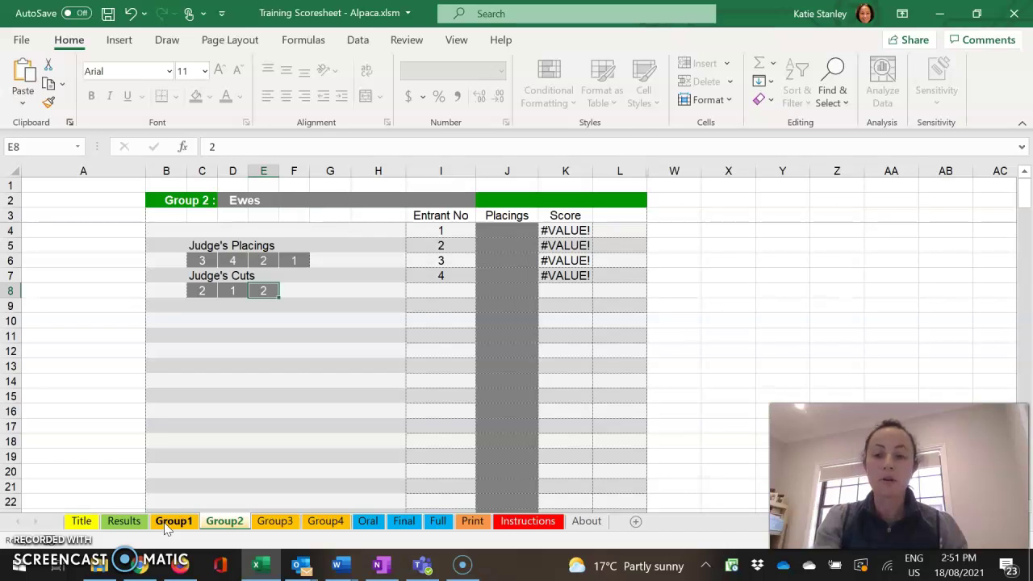
# On Group1, enter entrant placings 2341, 3421, 2134 and 4321 in J4:J7
pyautogui.click(165, 522)
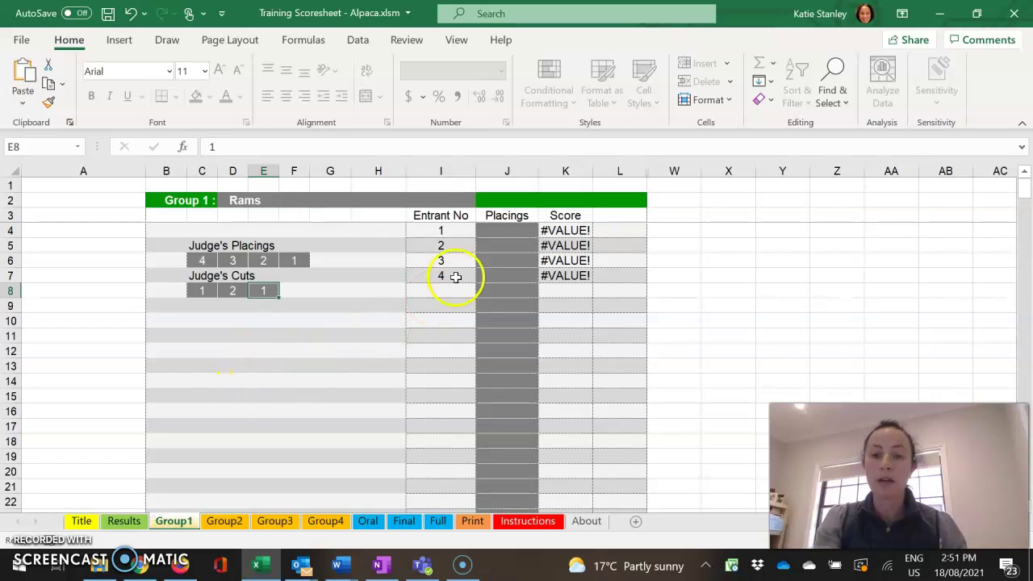
pyautogui.click(503, 231)
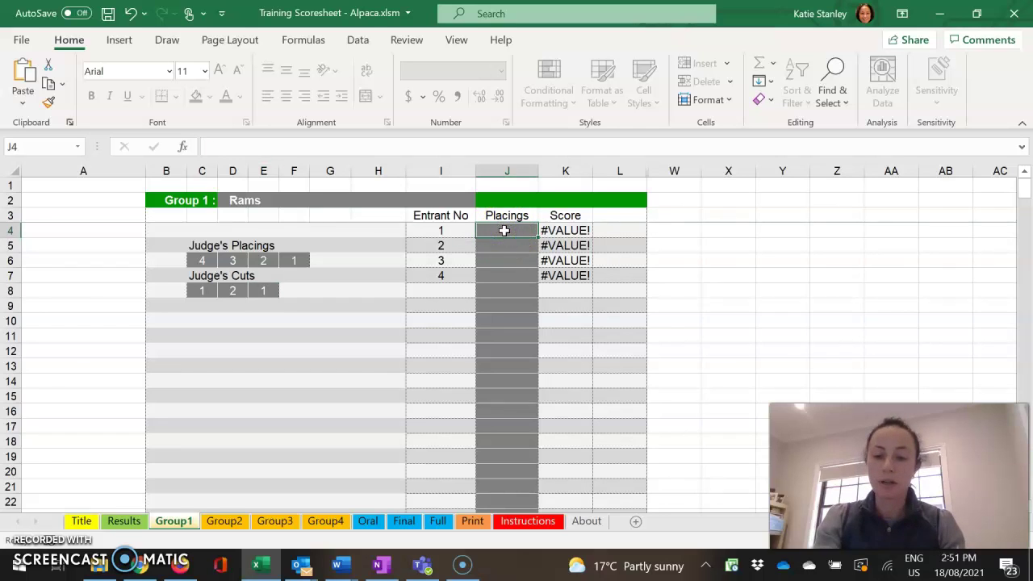
pyautogui.write('2341')
pyautogui.press('Return')
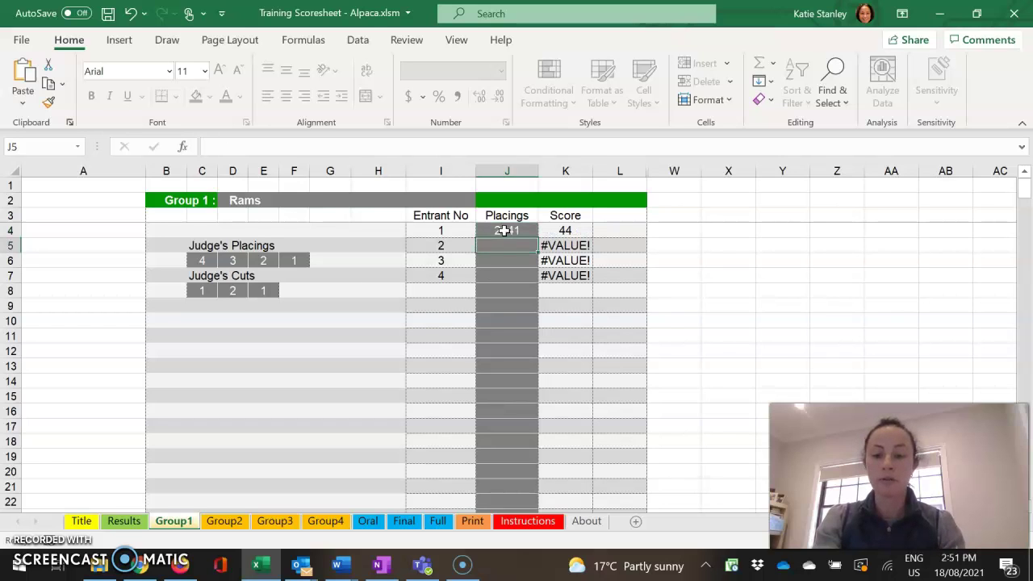
pyautogui.write('3421')
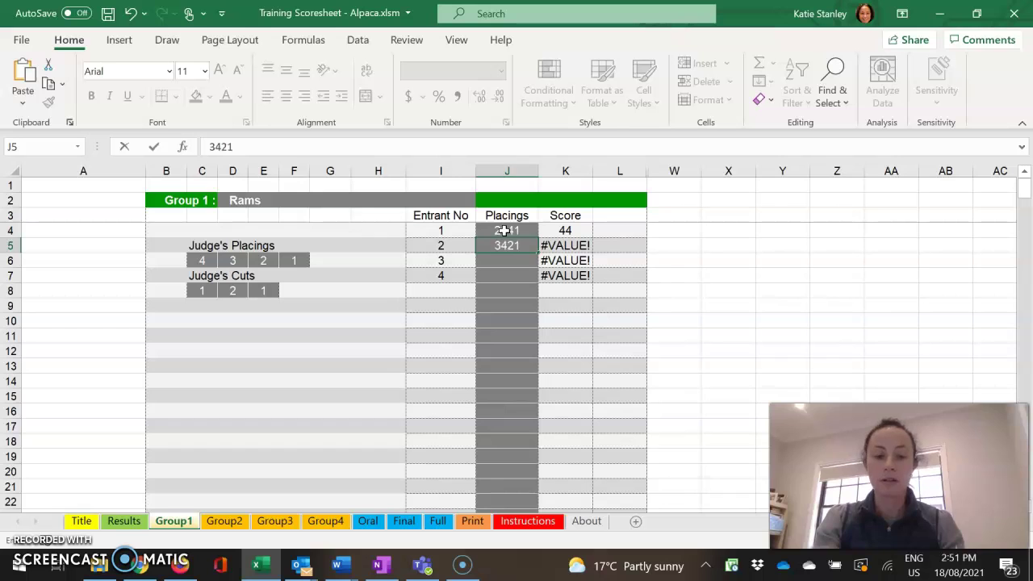
pyautogui.press('Return')
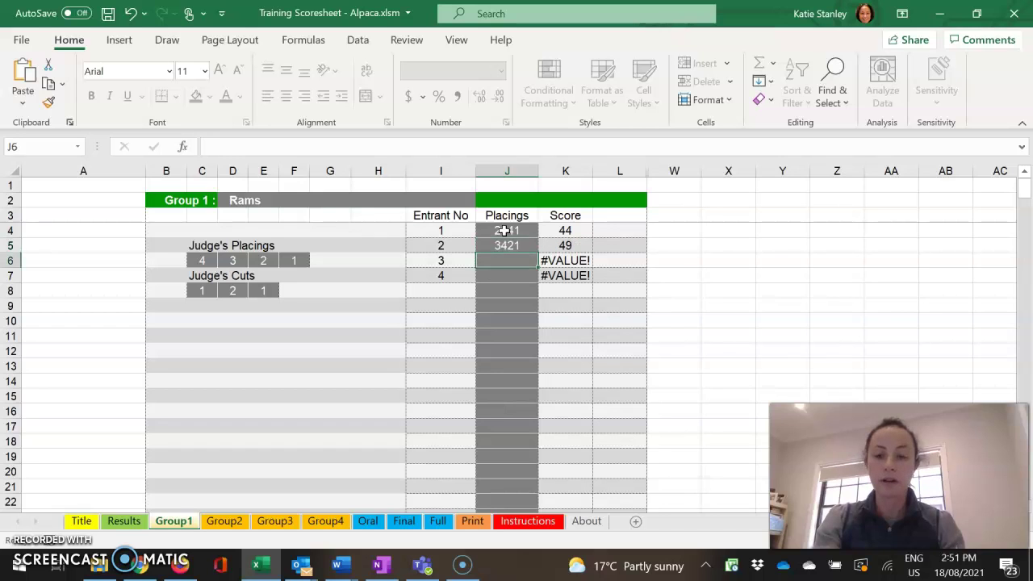
pyautogui.write('2134')
pyautogui.press('Return')
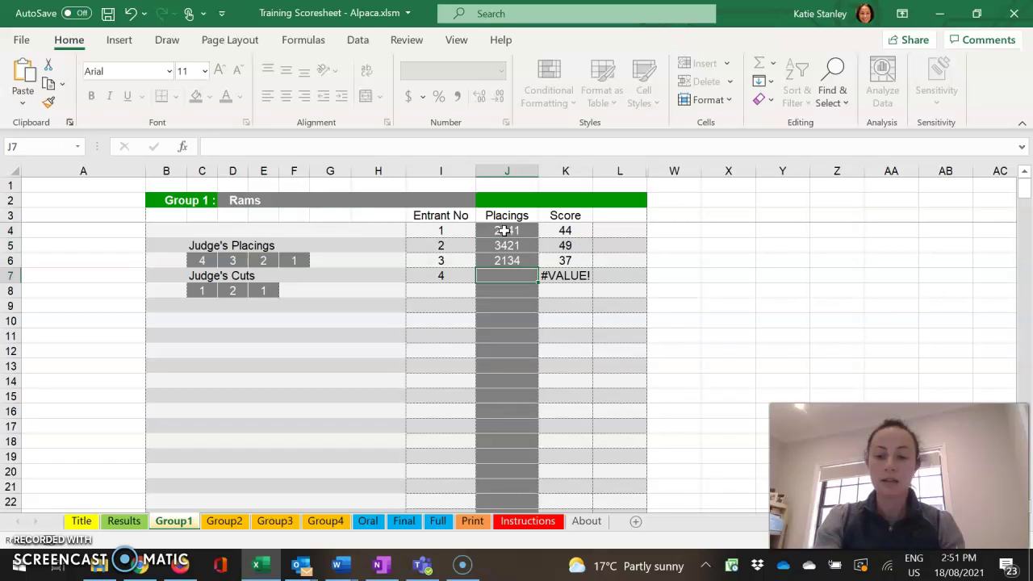
pyautogui.write('4321')
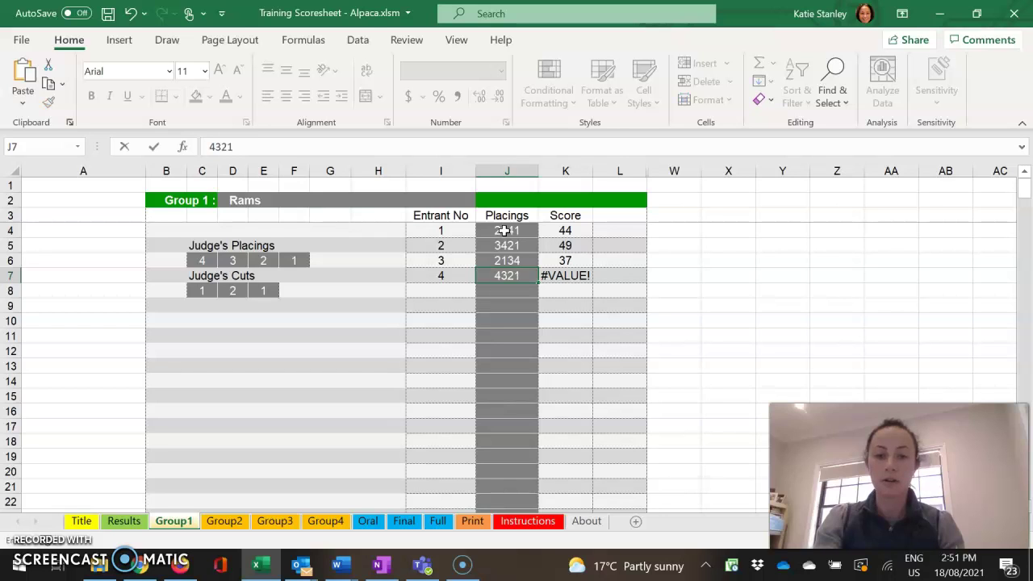
pyautogui.press('Return')
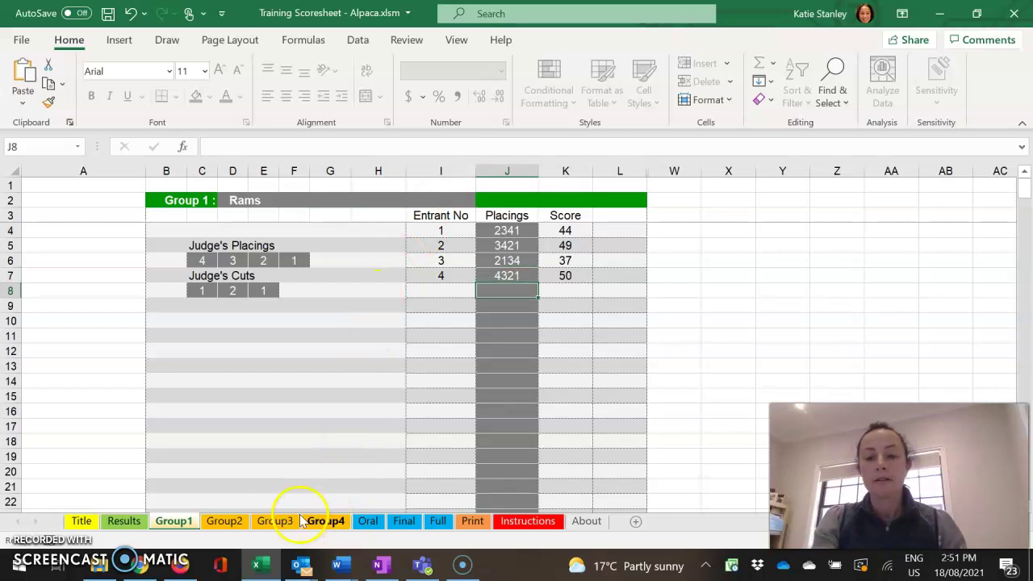
# On Group2, enter entrant placings 4321, 2341, 3421 and 3241 in J4:J7
pyautogui.click(225, 521)
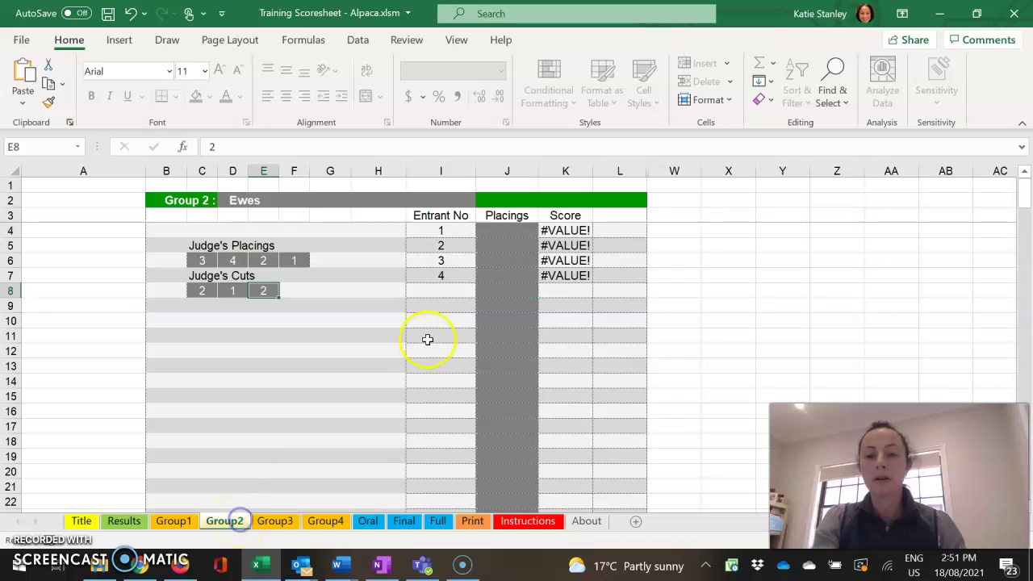
pyautogui.click(508, 231)
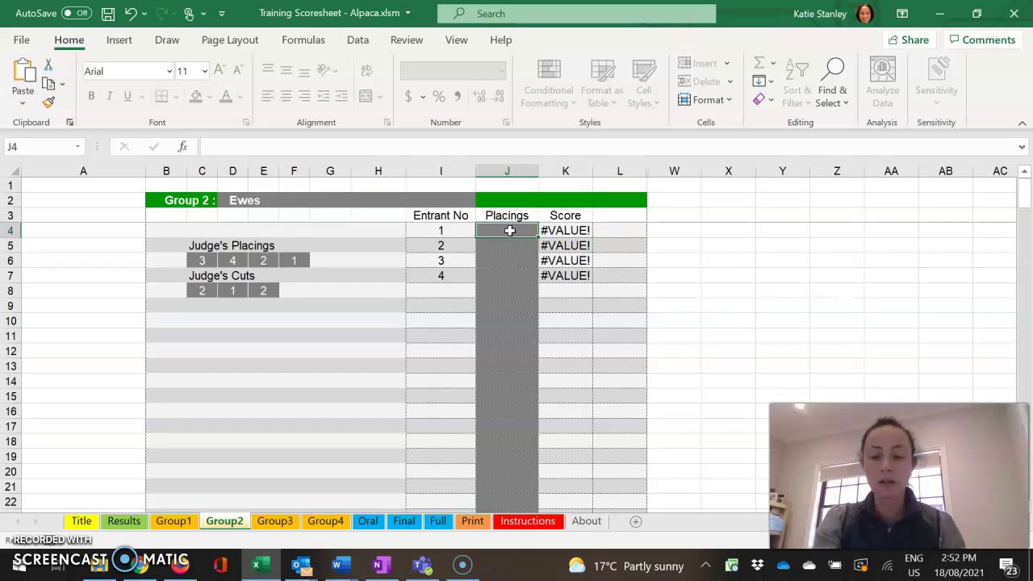
pyautogui.write('4321')
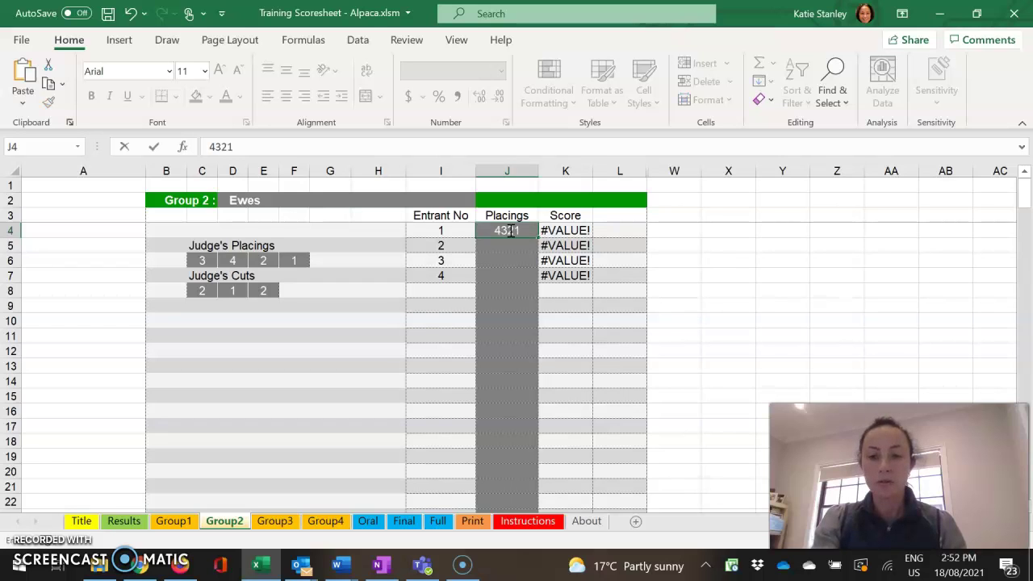
pyautogui.press('Return')
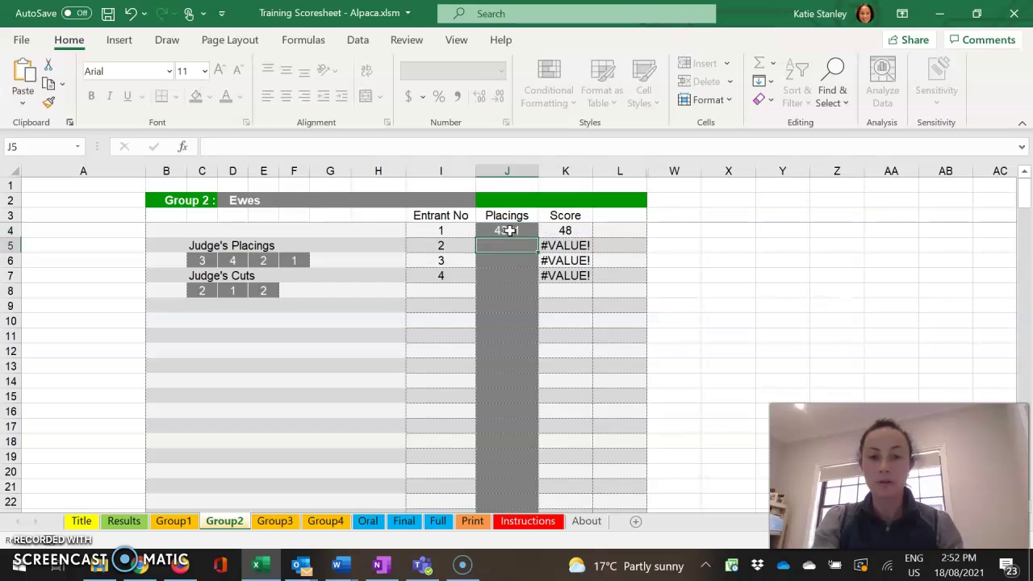
pyautogui.write('2341')
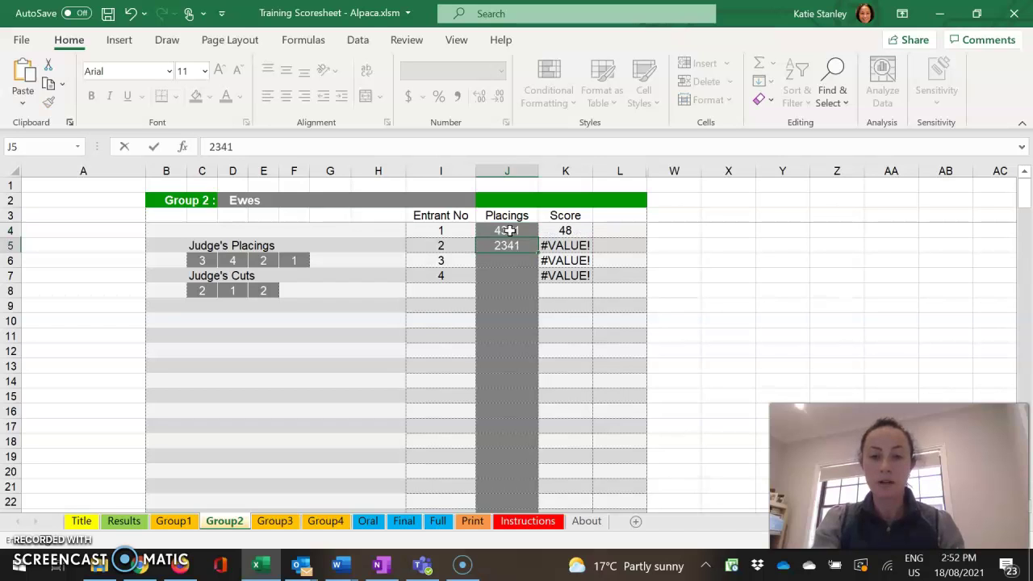
pyautogui.press('Return')
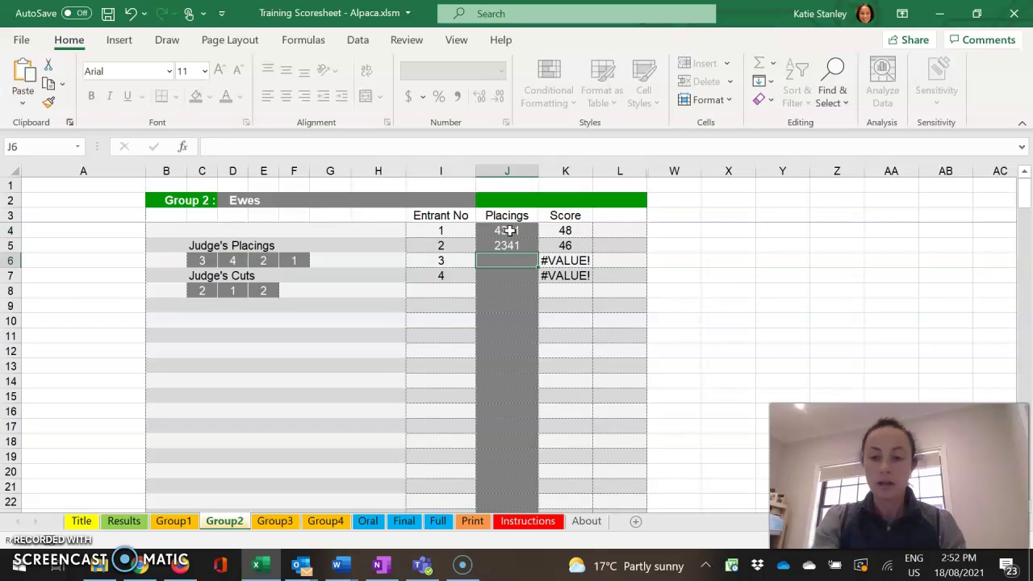
pyautogui.write('3421')
pyautogui.press('Return')
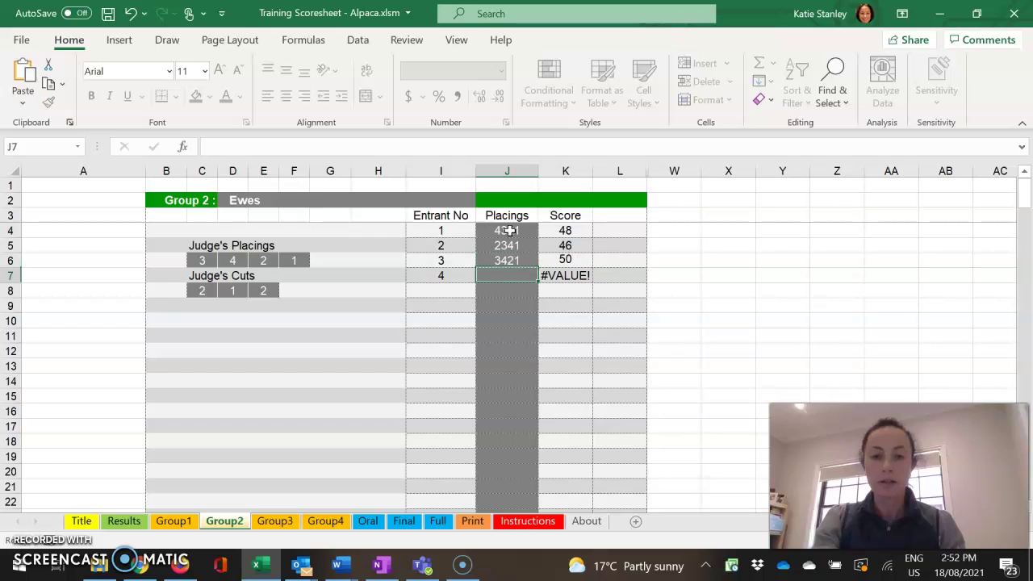
pyautogui.write('3')
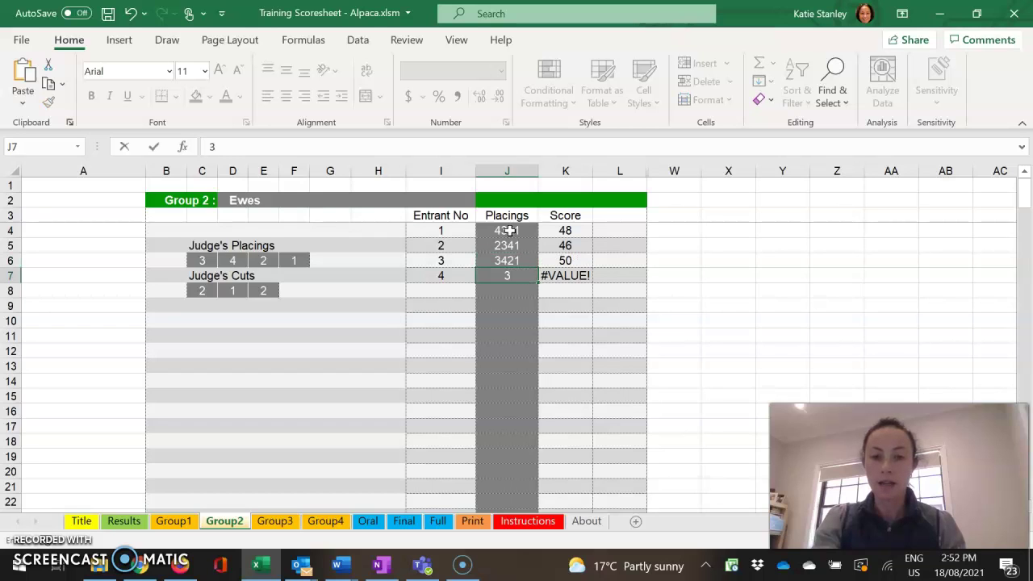
pyautogui.write('241')
pyautogui.press('Return')
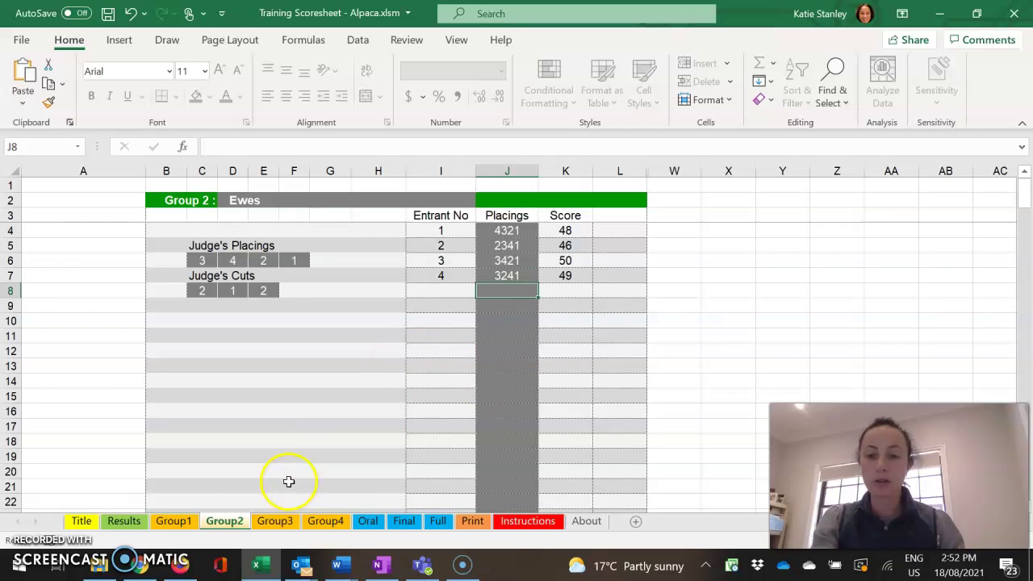
# On the Results sheet, enter handling scores 7, 6, 8 and 9 for entrants 1–4
pyautogui.click(125, 522)
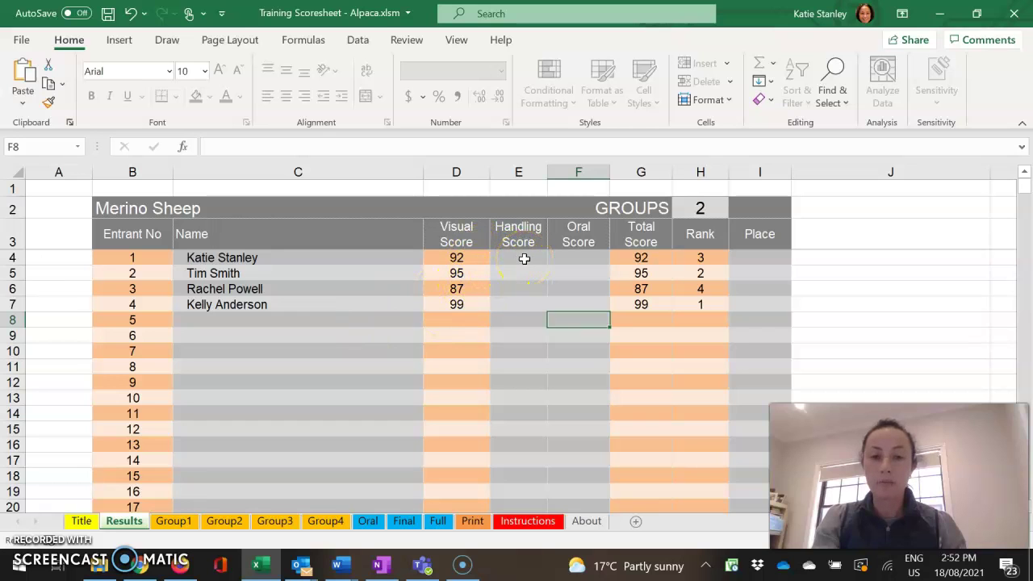
pyautogui.click(524, 259)
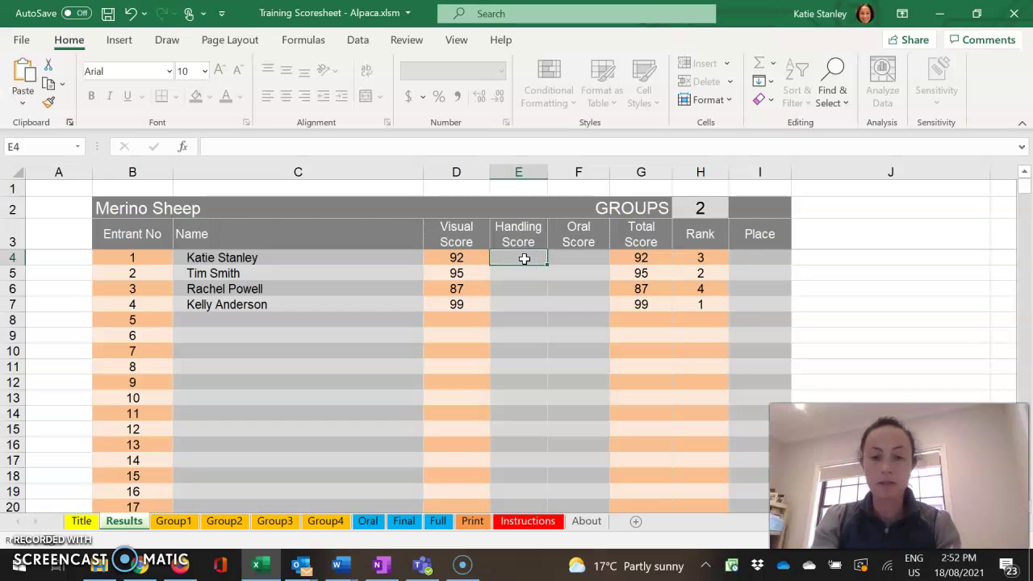
pyautogui.write('7')
pyautogui.press('Return')
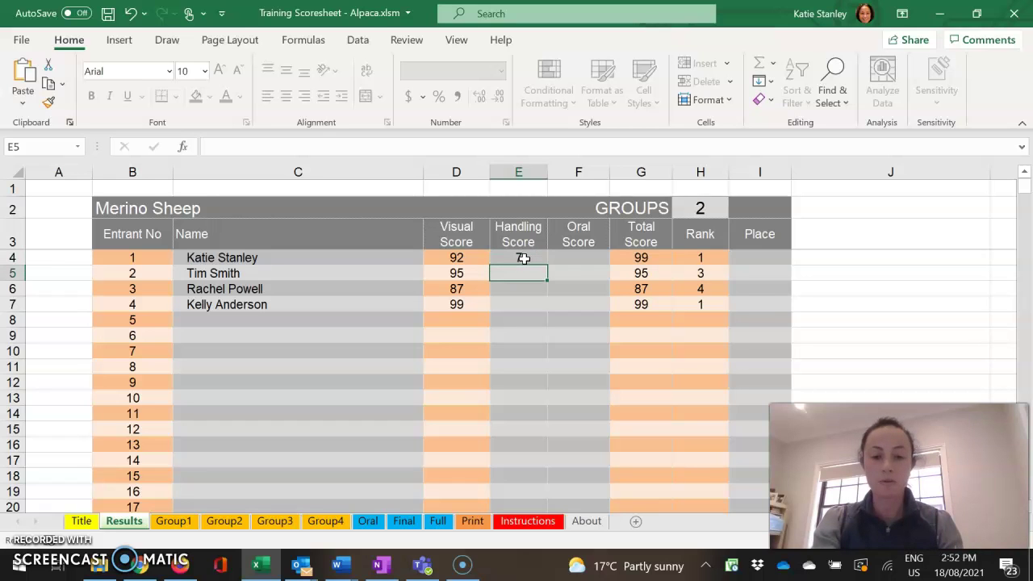
pyautogui.write('6')
pyautogui.press('Return')
pyautogui.write('8')
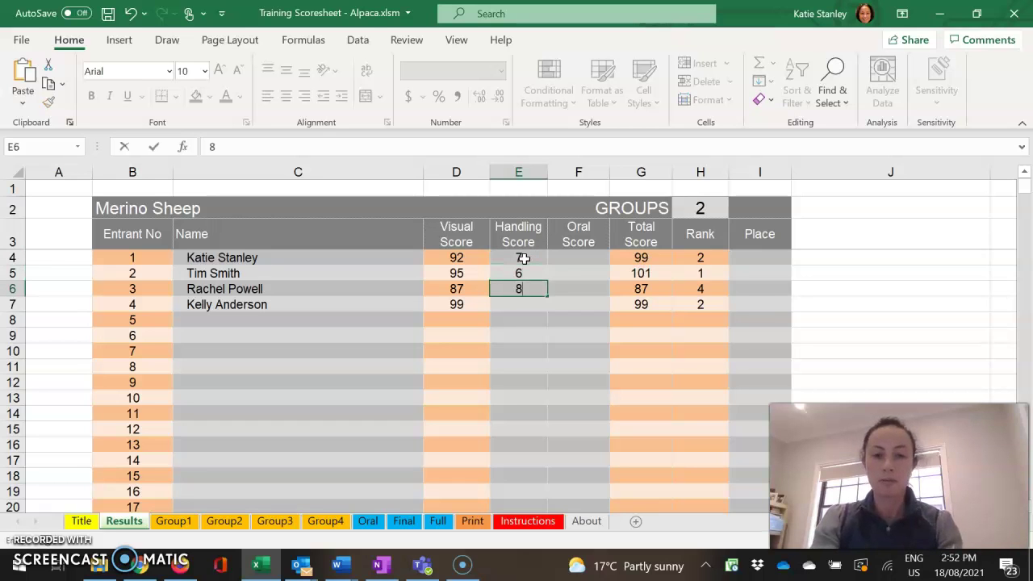
pyautogui.press('Return')
pyautogui.write('9')
pyautogui.press('Return')
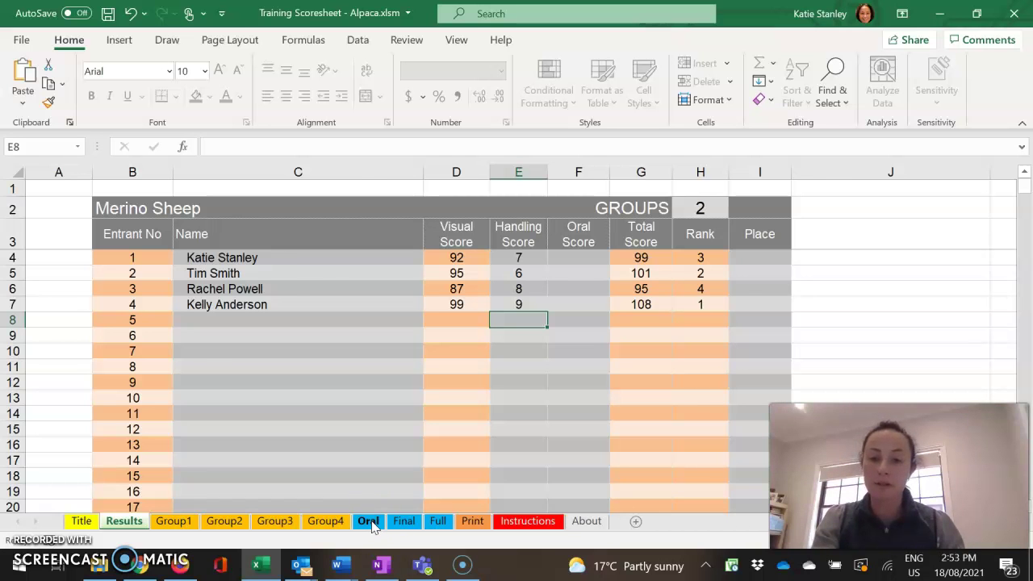
# On the Oral sheet, sort by rank, back by number, then by rank again
pyautogui.click(370, 521)
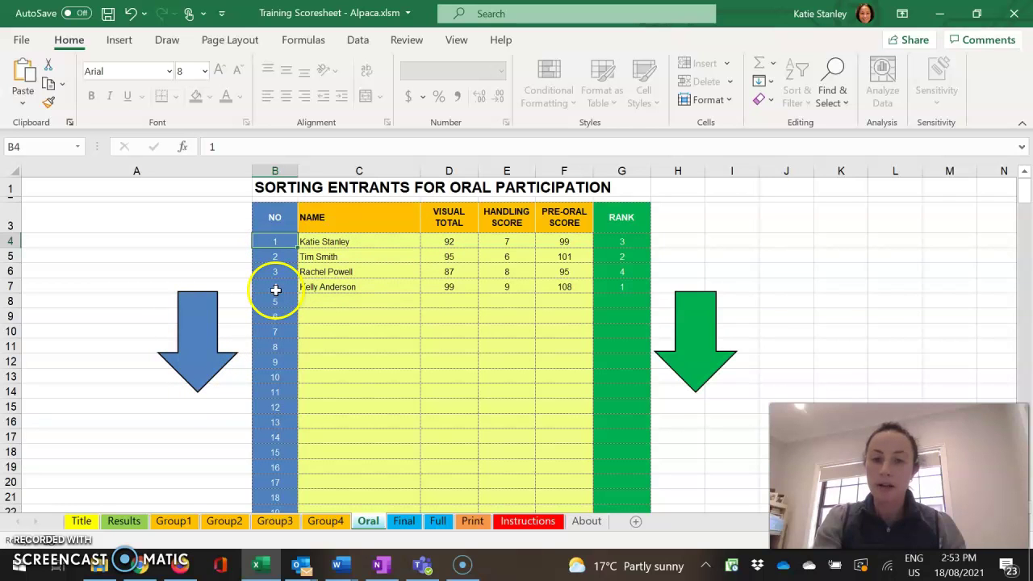
pyautogui.click(699, 354)
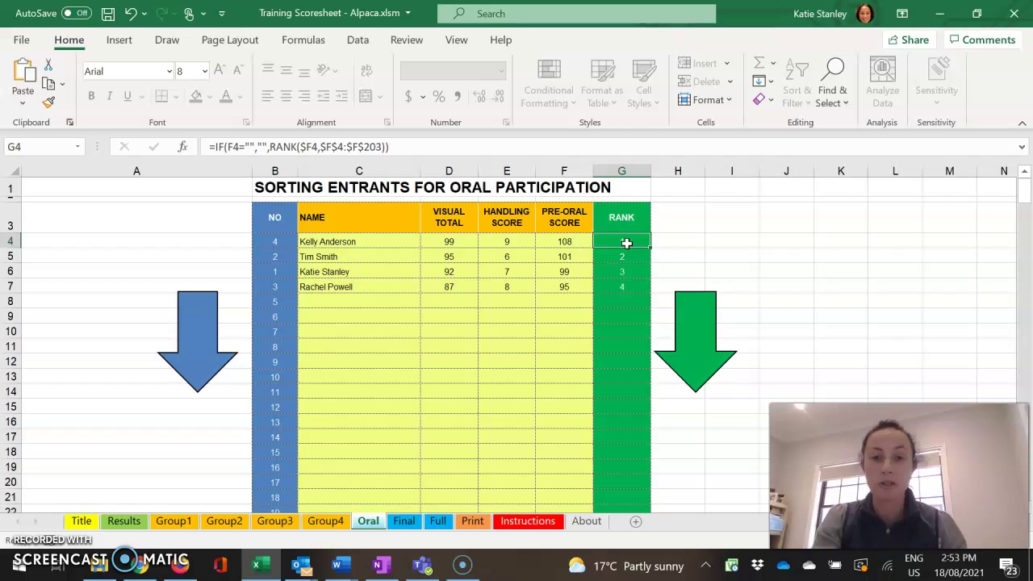
pyautogui.click(207, 365)
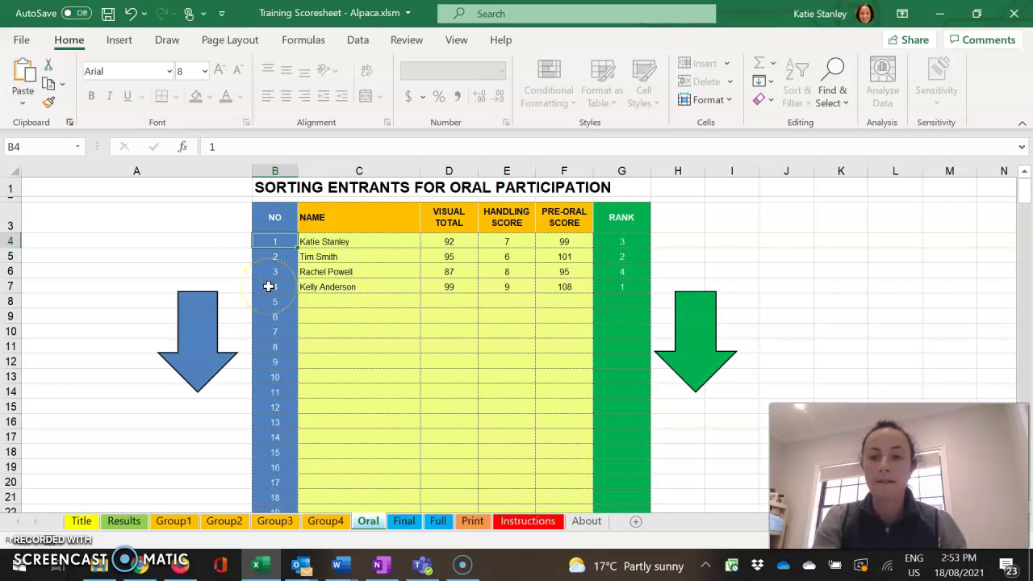
pyautogui.click(690, 352)
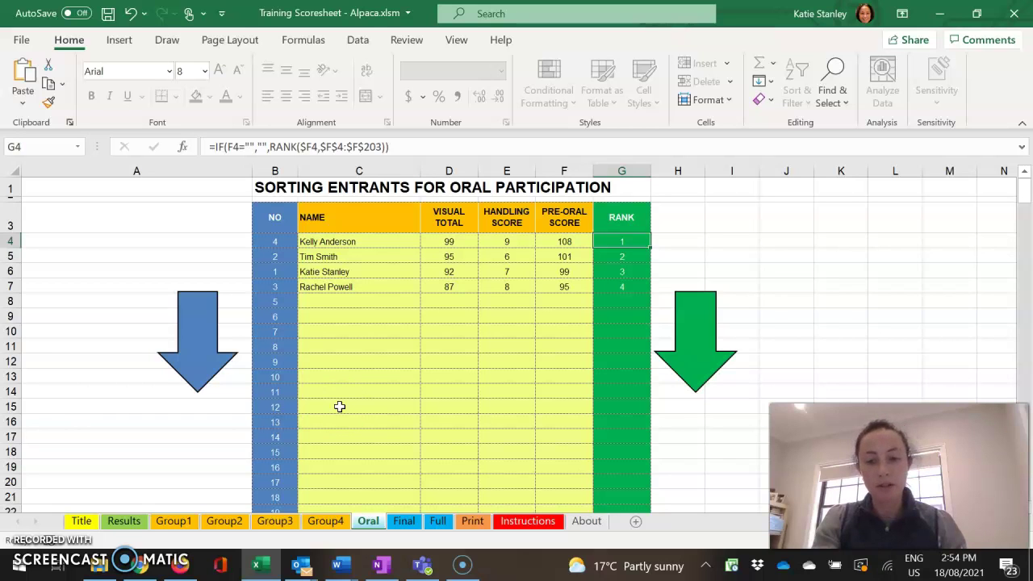
# On the Results sheet, enter oral scores 39, 40, 48 and 45 for entrants 1–4
pyautogui.click(124, 522)
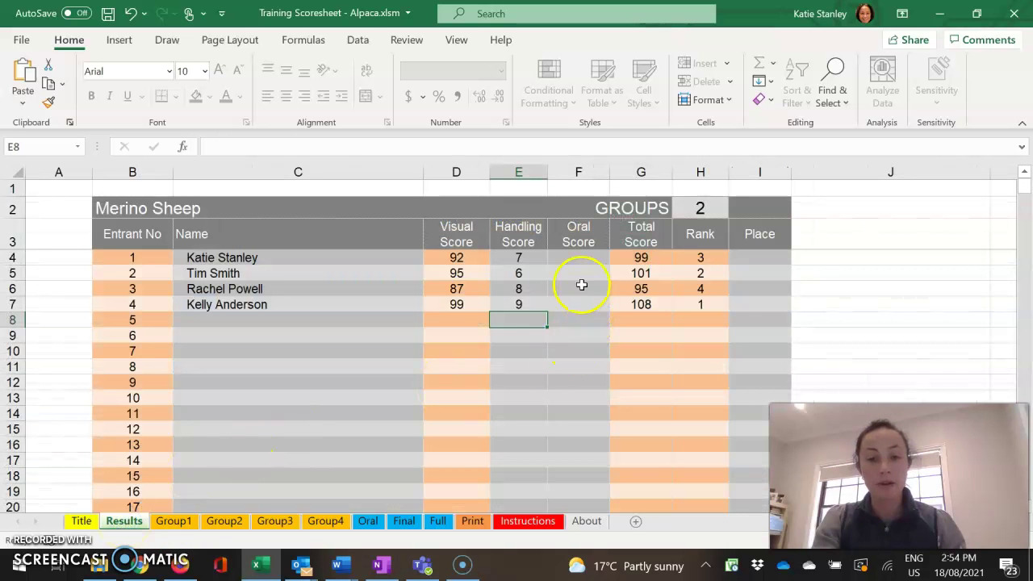
pyautogui.click(586, 254)
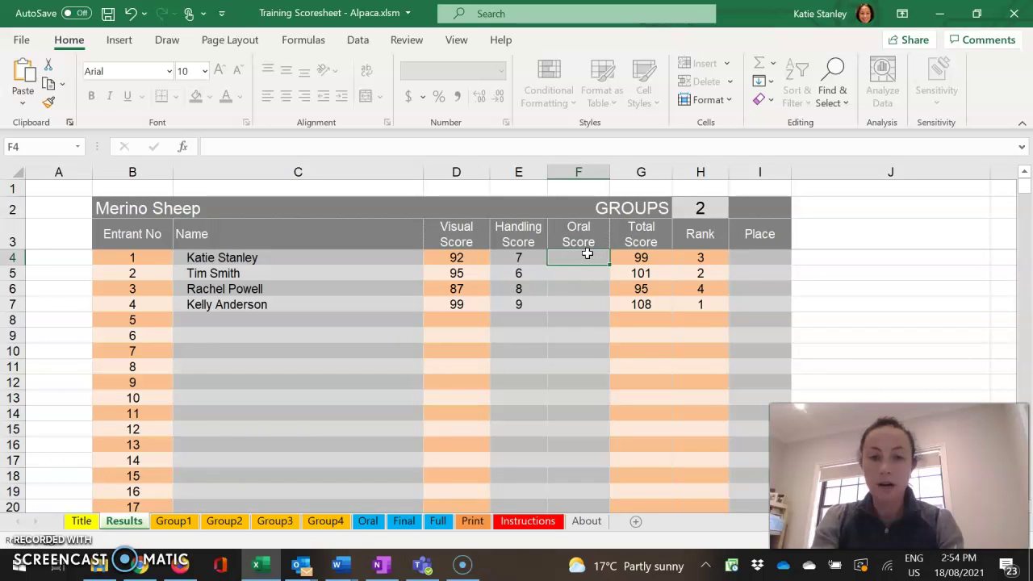
pyautogui.write('39')
pyautogui.press('Return')
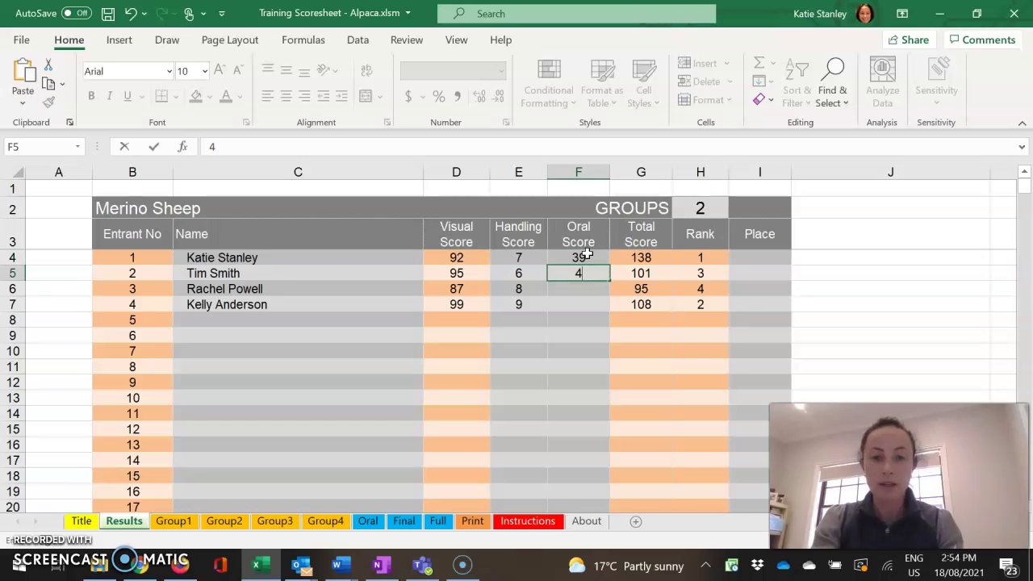
pyautogui.press('Return')
pyautogui.write('48')
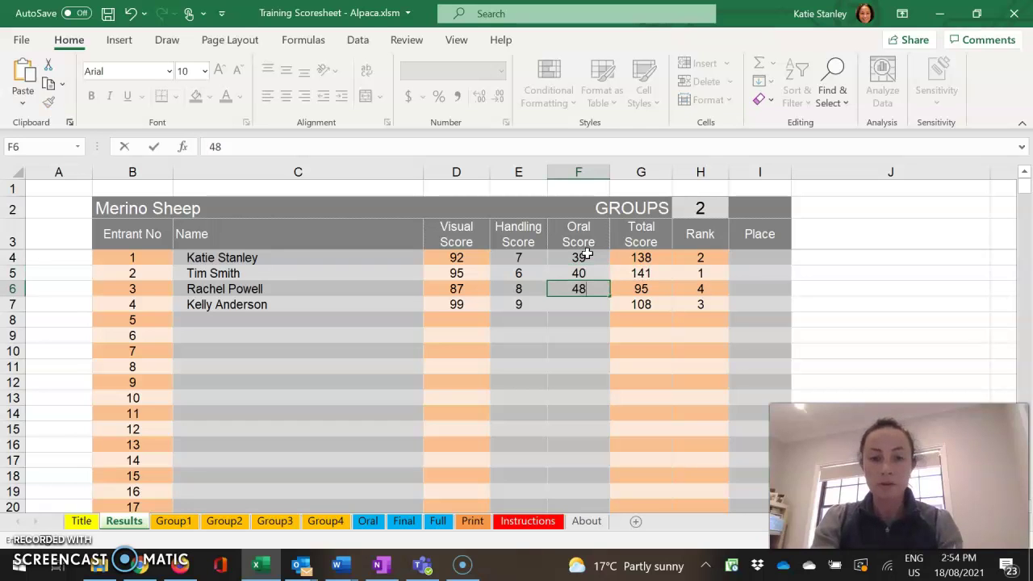
pyautogui.press('Return')
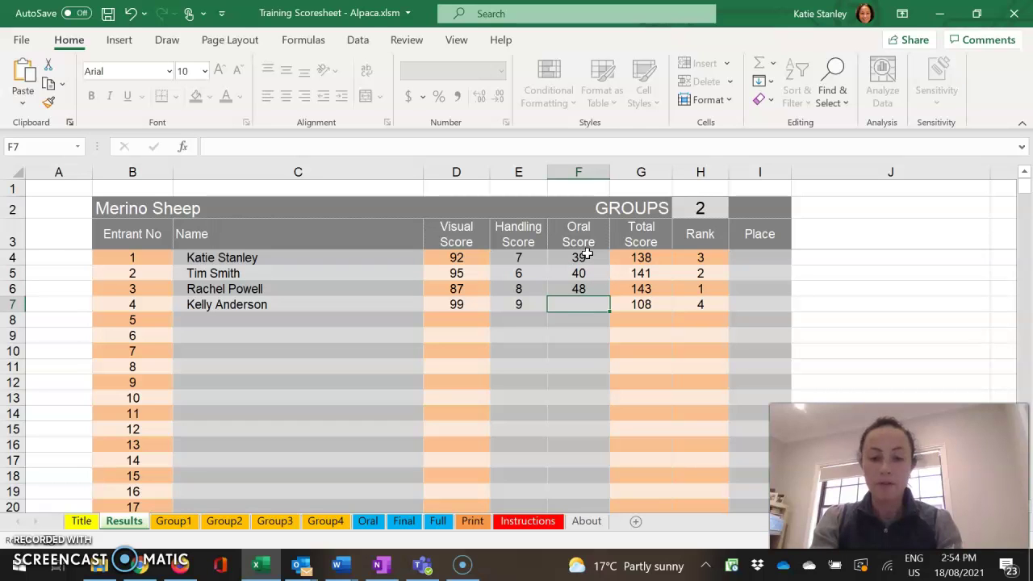
pyautogui.write('39')
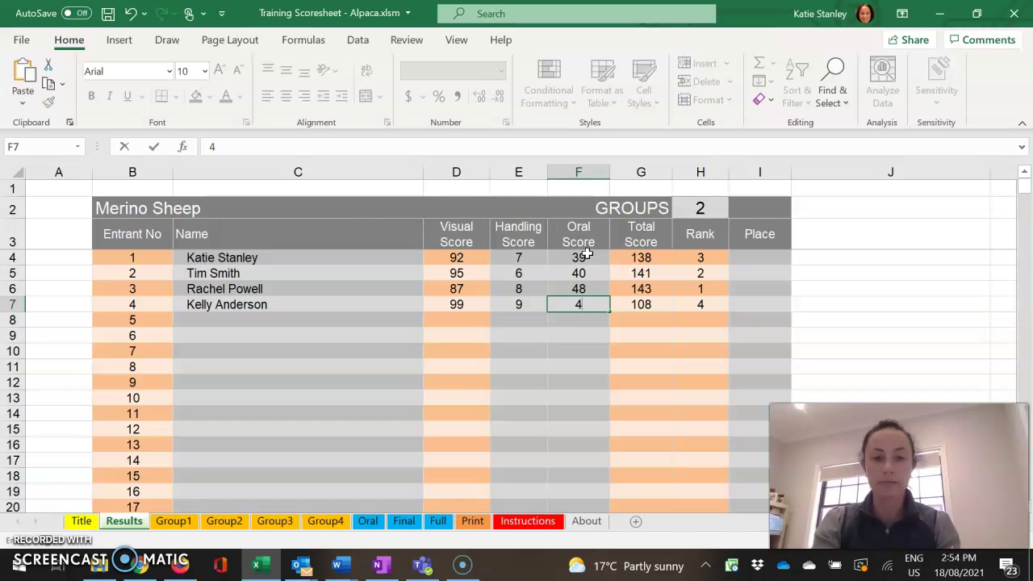
pyautogui.press('Return')
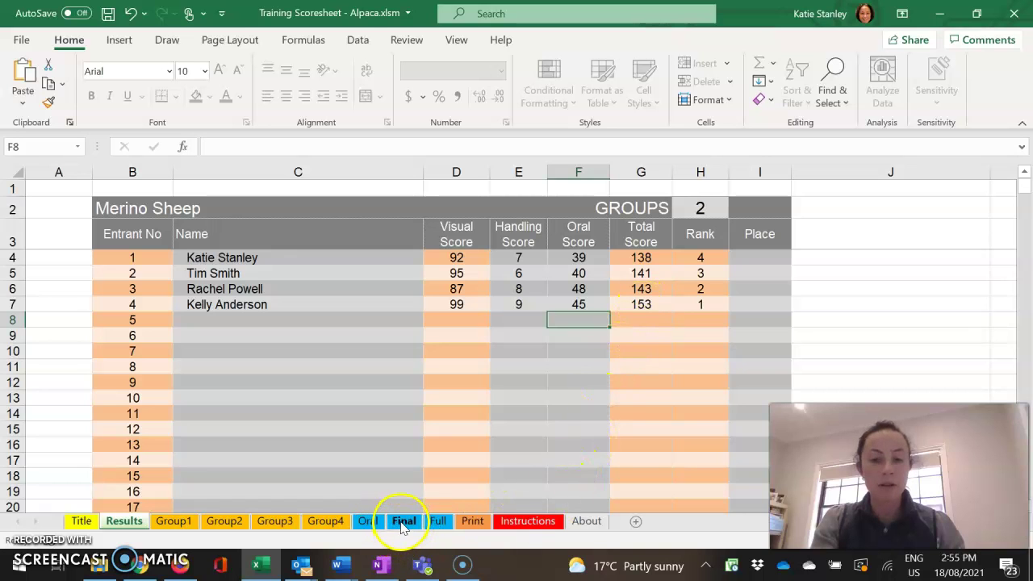
# On the Final sheet, sort entrants by rank, restore entrant order, then re-sort by rank
pyautogui.click(402, 525)
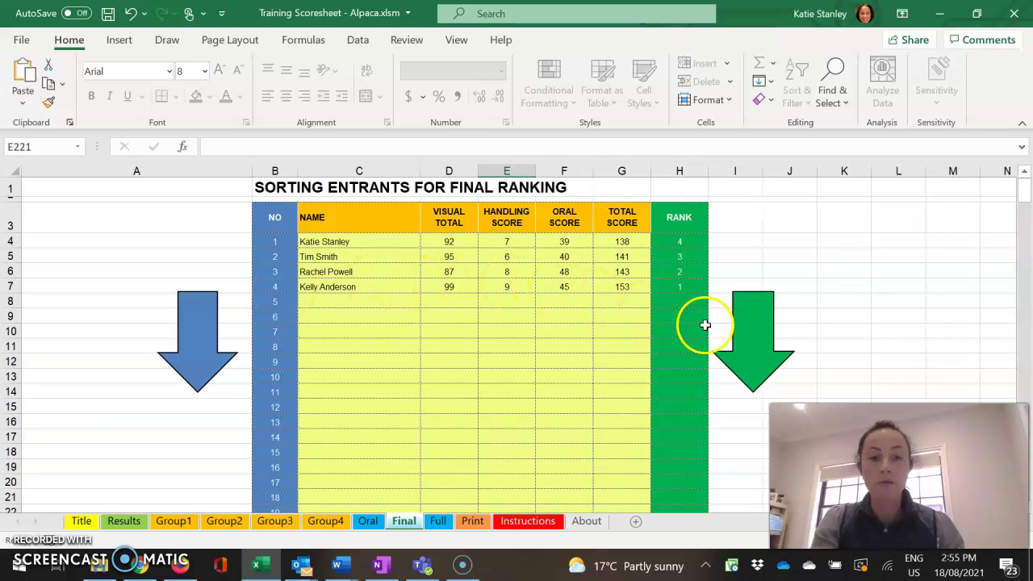
pyautogui.click(757, 341)
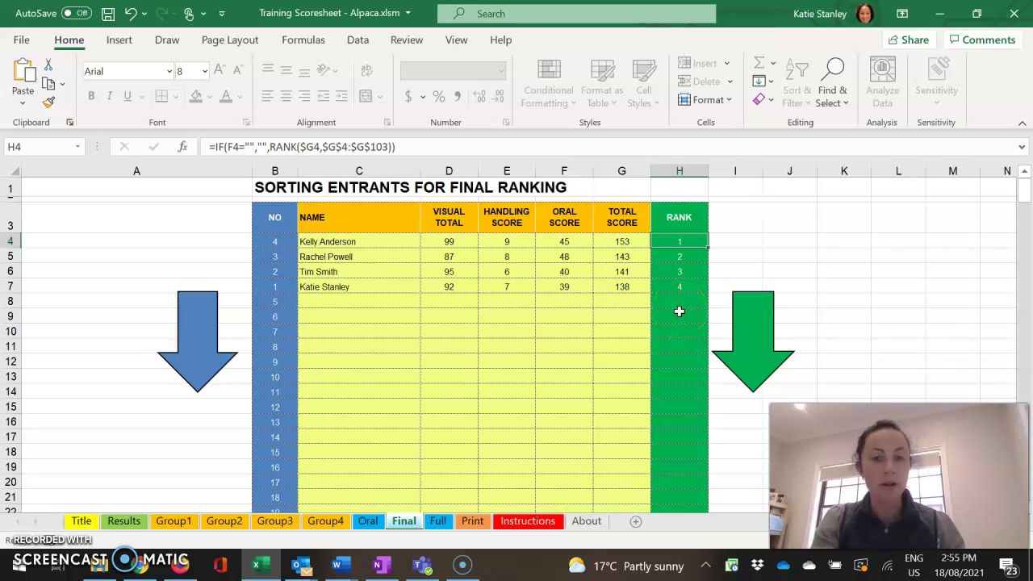
pyautogui.click(185, 336)
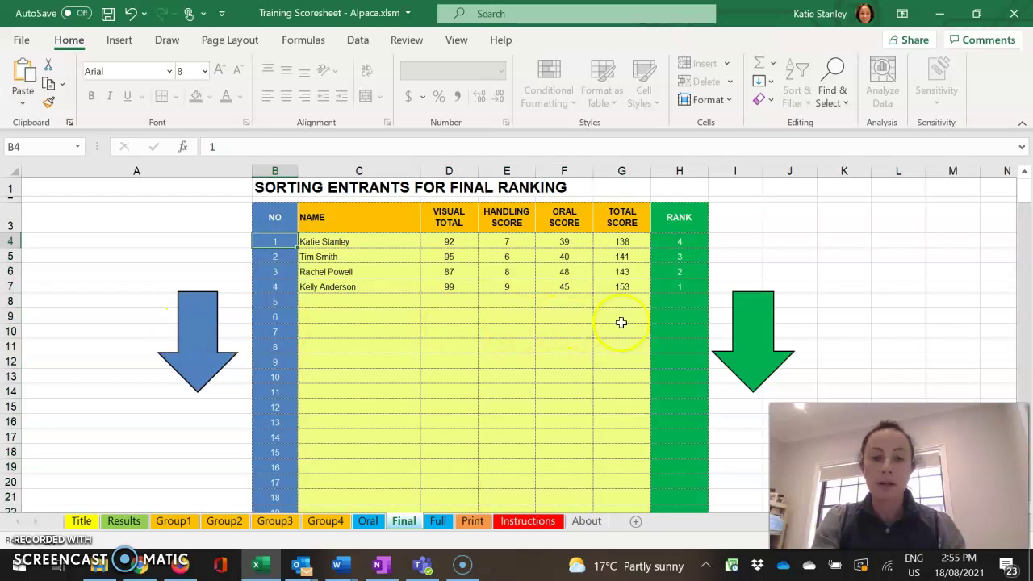
pyautogui.click(756, 336)
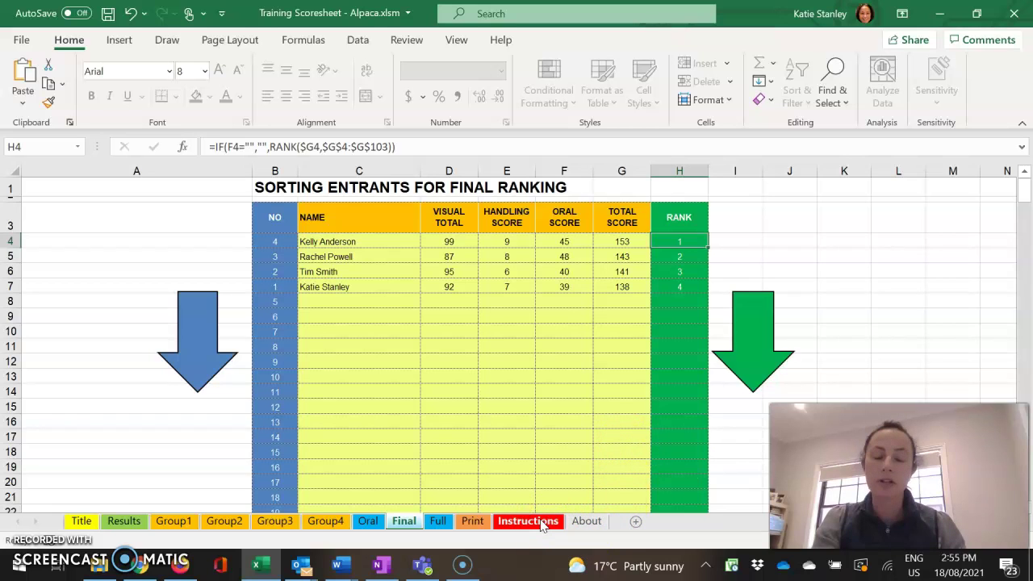
# Read through the numbered scoresheet instructions on the Instructions sheet, returning to the top
pyautogui.click(528, 522)
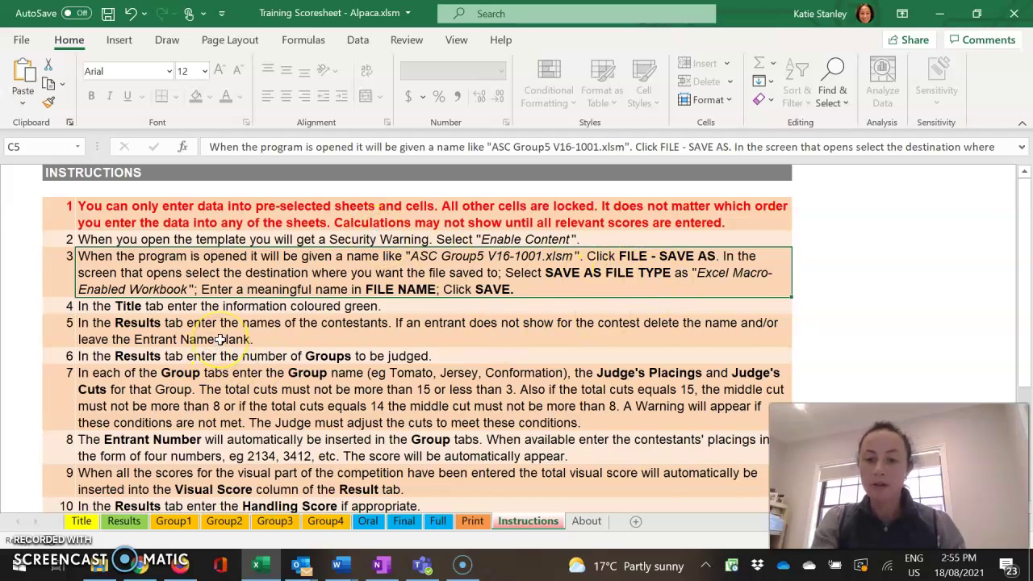
pyautogui.scroll(-1, 220, 339)
pyautogui.scroll(-3, 348, 403)
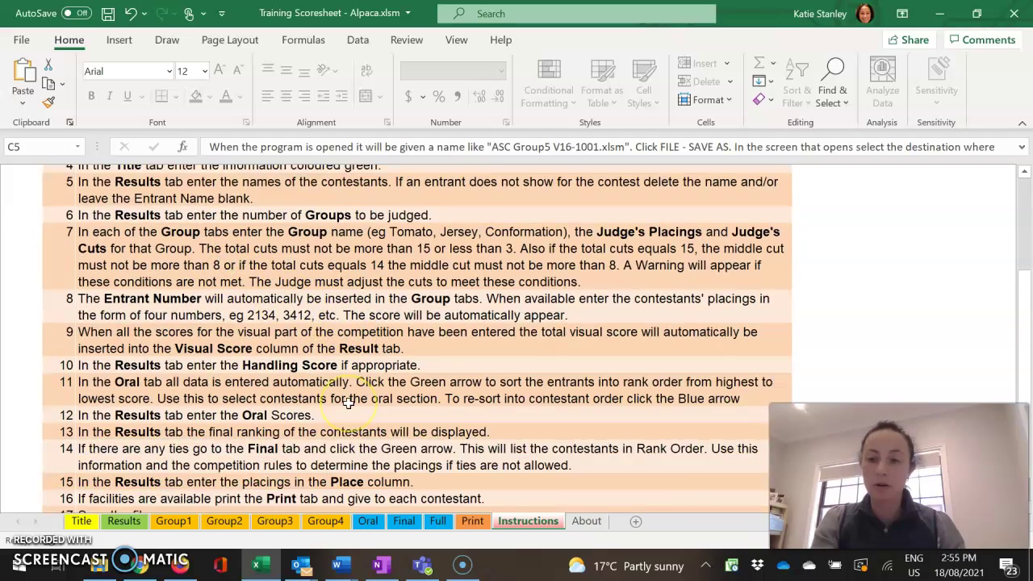
pyautogui.scroll(4, 348, 403)
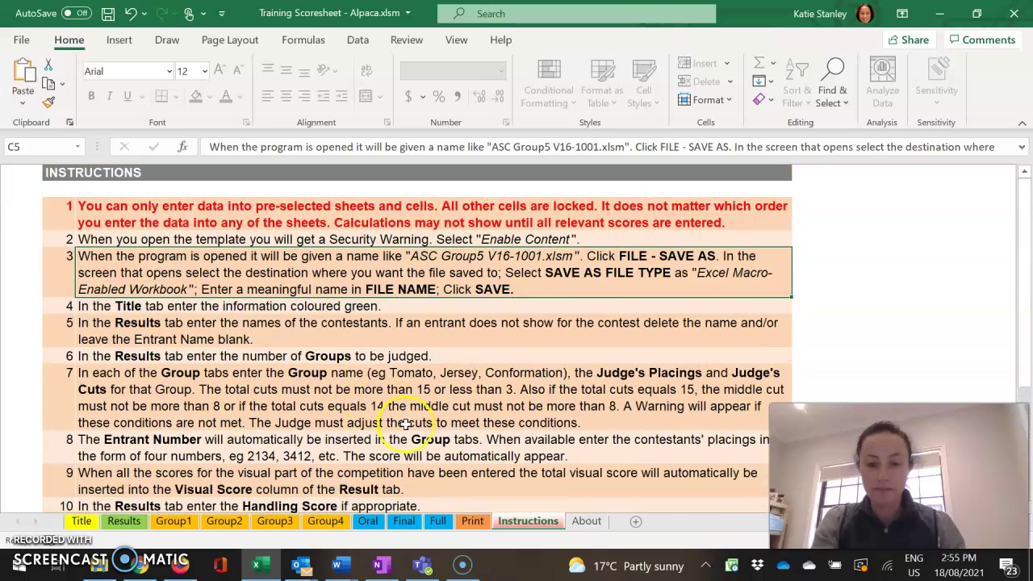
# Enter entrant number 4 on the Print sheet and review their scores down to the 153 total
pyautogui.click(472, 521)
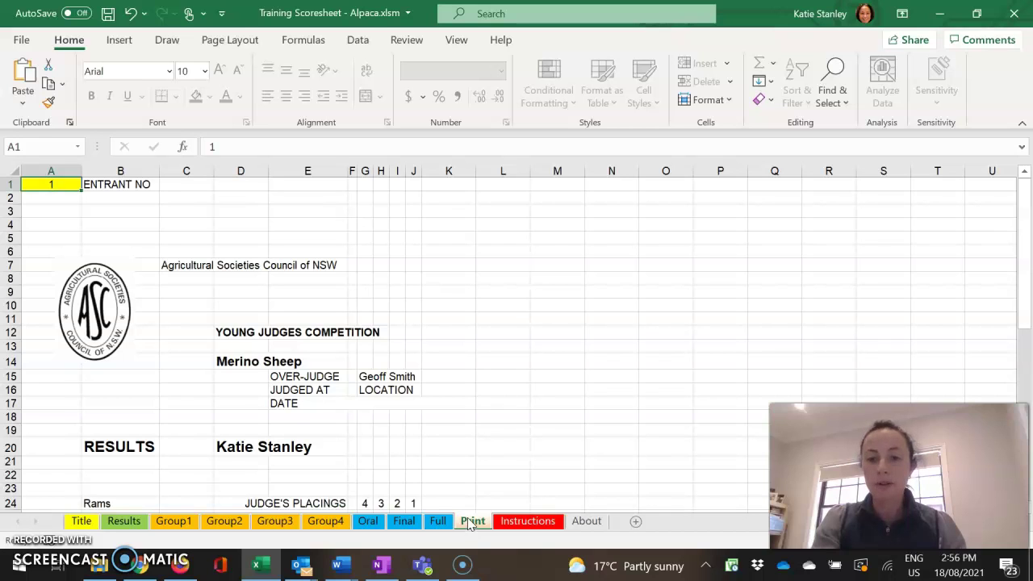
pyautogui.moveTo(467, 525); pyautogui.dragTo(442, 520)
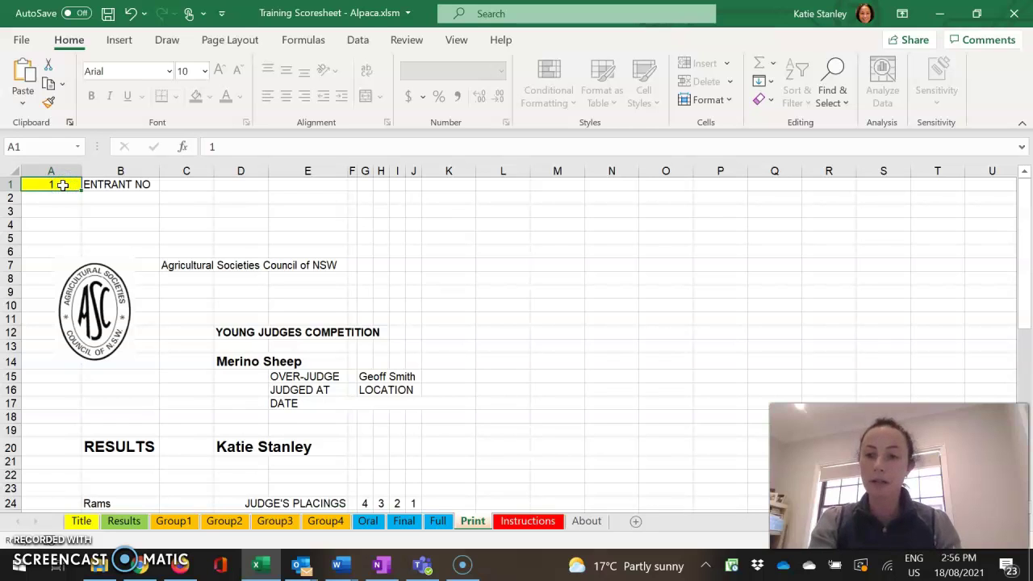
pyautogui.write('4')
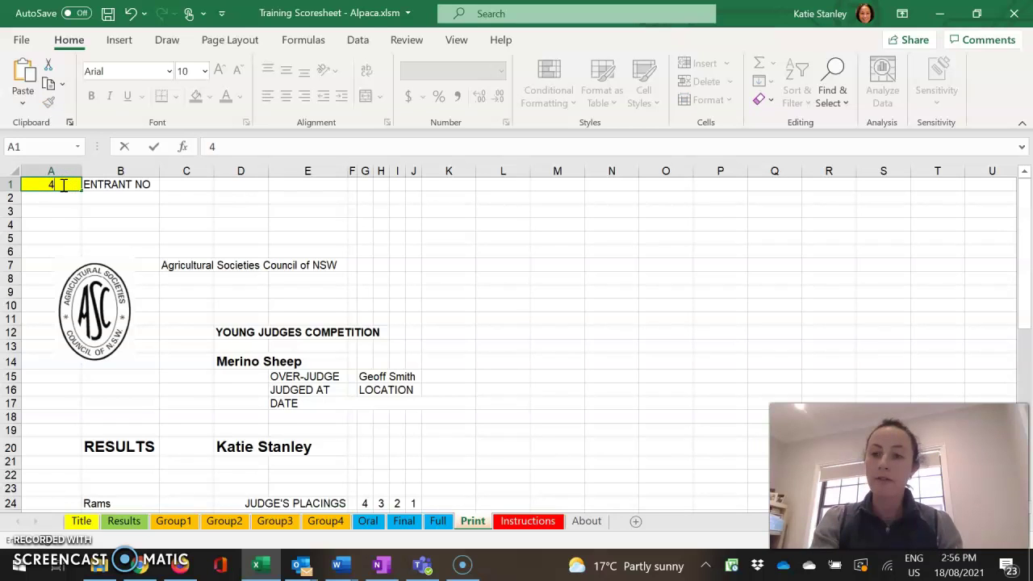
pyautogui.hotkey('ctrl', 'Return')
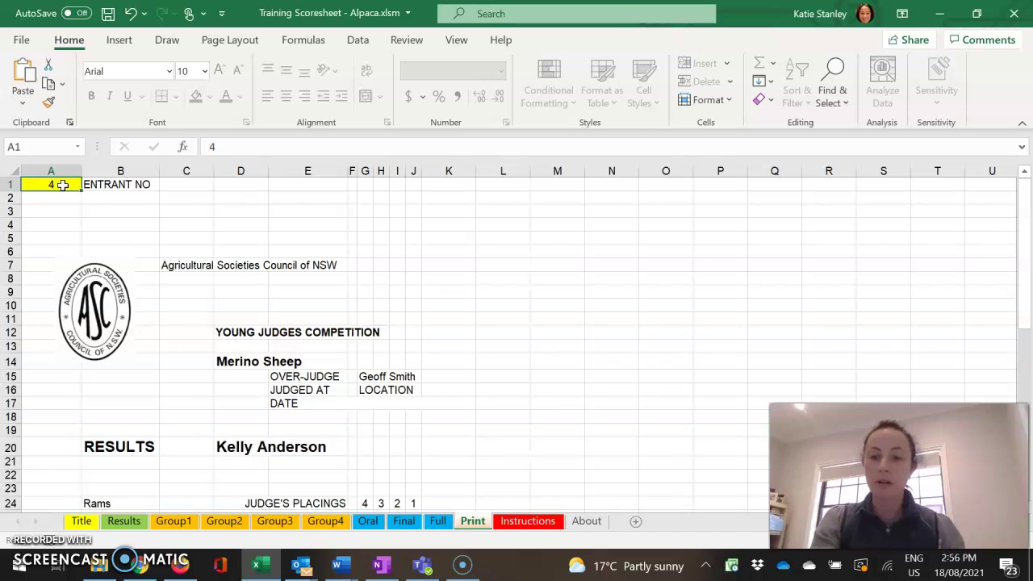
pyautogui.scroll(-1, 221, 406)
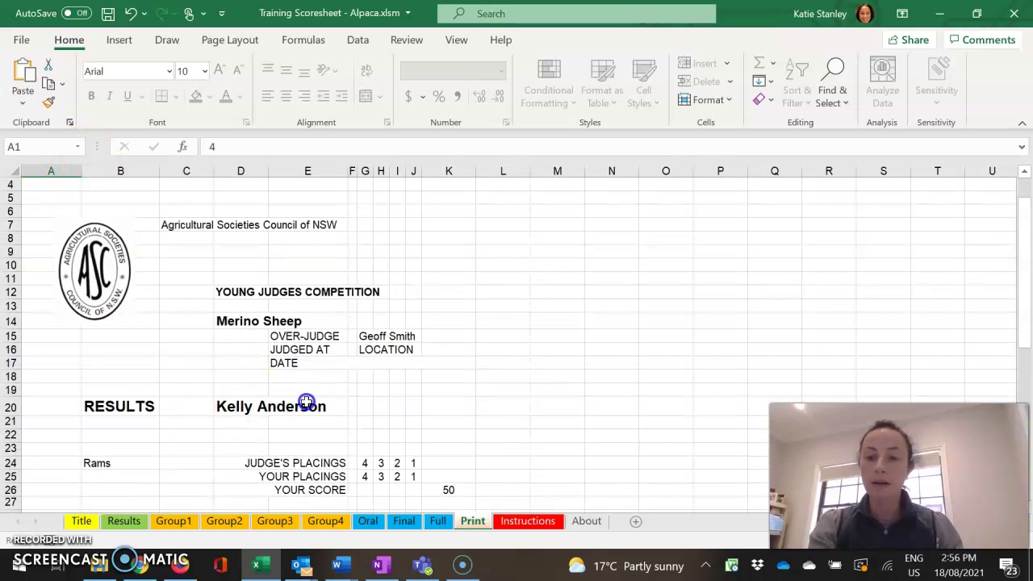
pyautogui.scroll(-1, 340, 415)
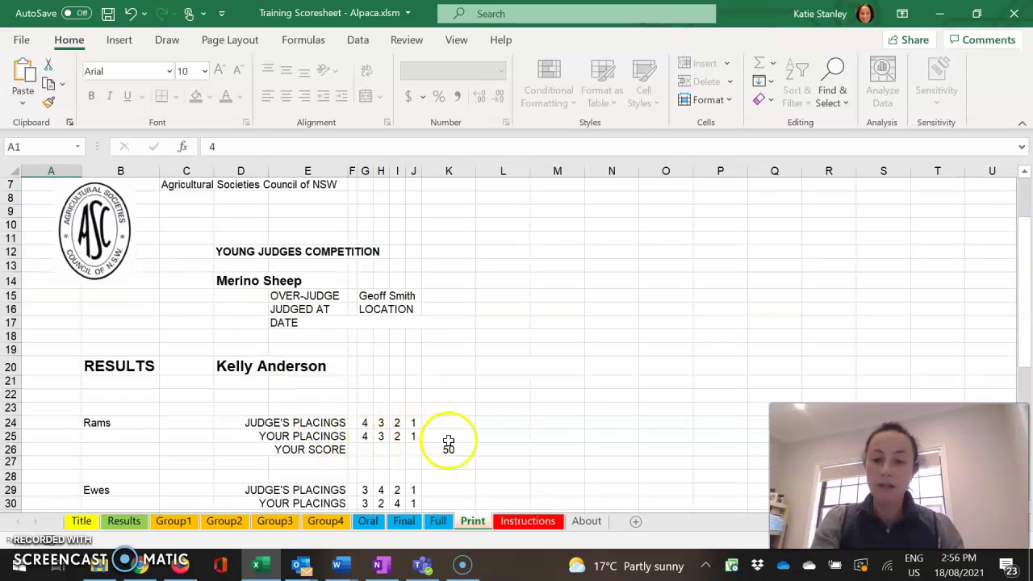
pyautogui.scroll(-1, 440, 440)
pyautogui.scroll(-6, 470, 463)
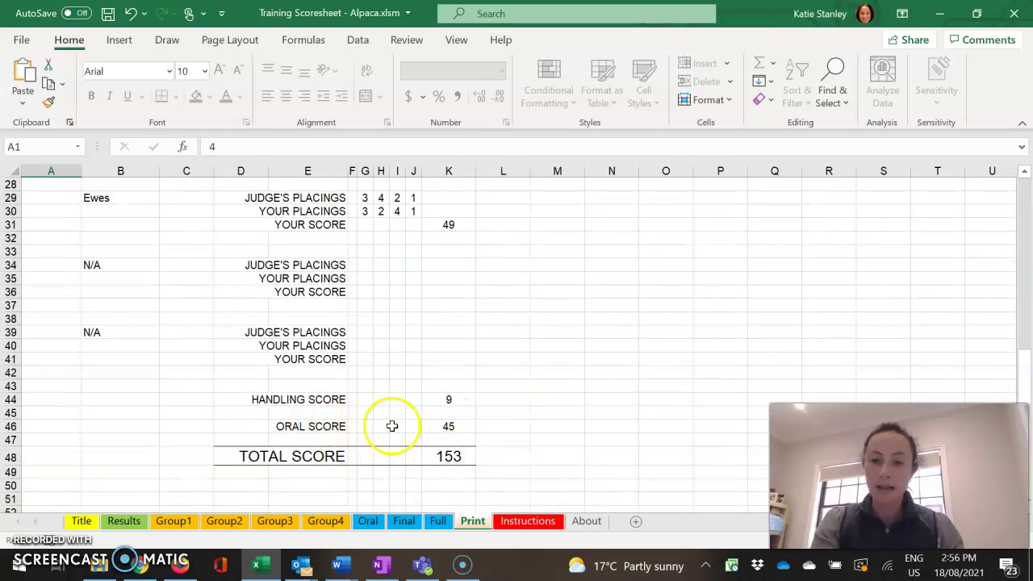
pyautogui.scroll(9, 461, 460)
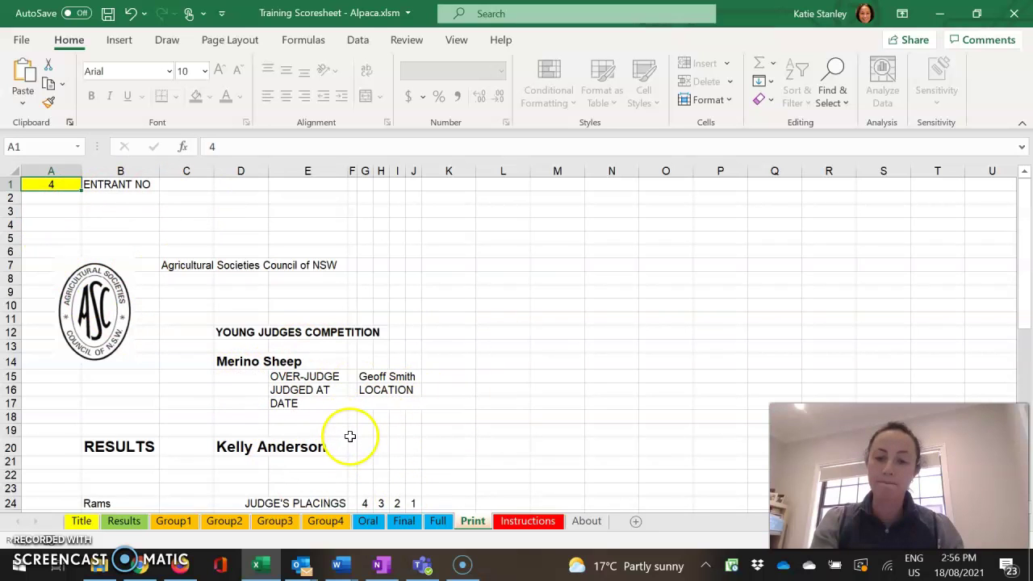
# Look over the Results, Title, Group1 Rams and Group2 Ewes sheets, then re-apply the Final rank sort
pyautogui.click(123, 521)
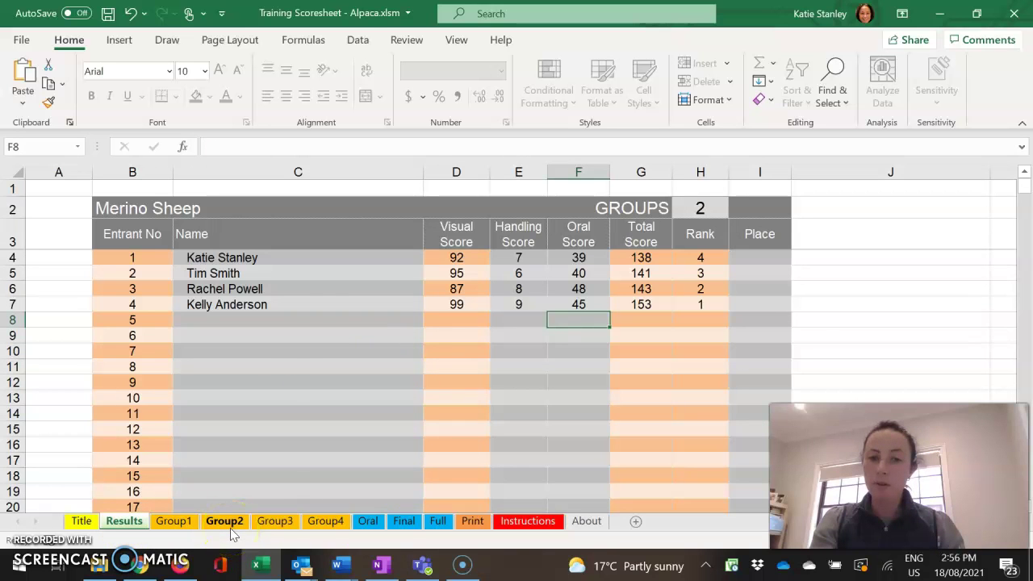
pyautogui.click(80, 521)
pyautogui.click(124, 521)
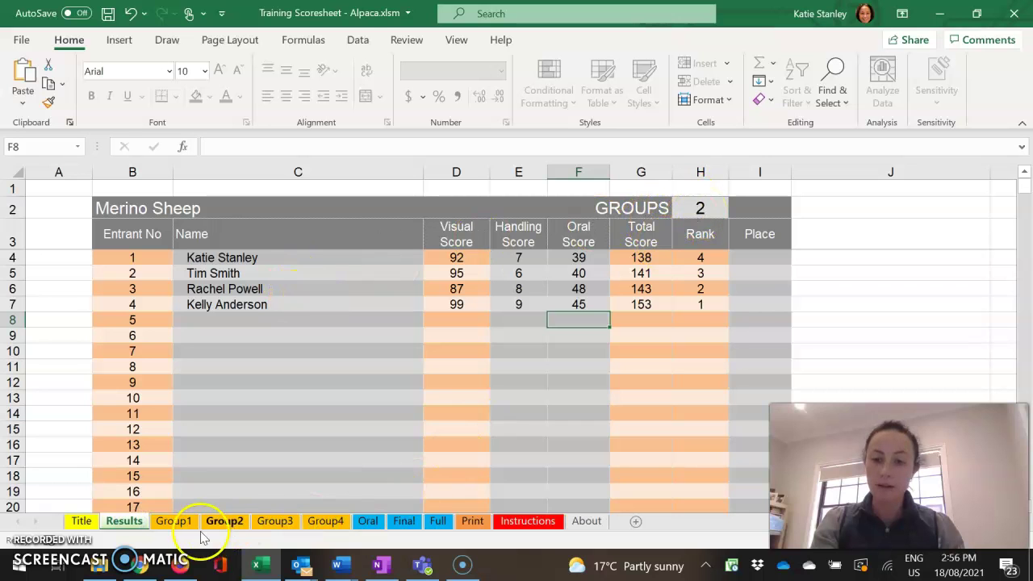
pyautogui.click(173, 521)
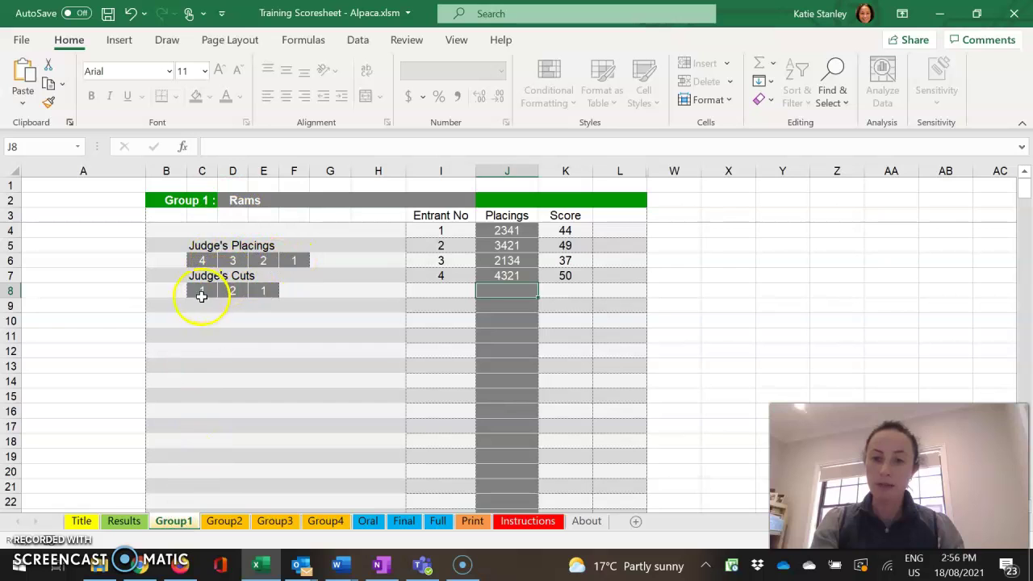
pyautogui.click(225, 522)
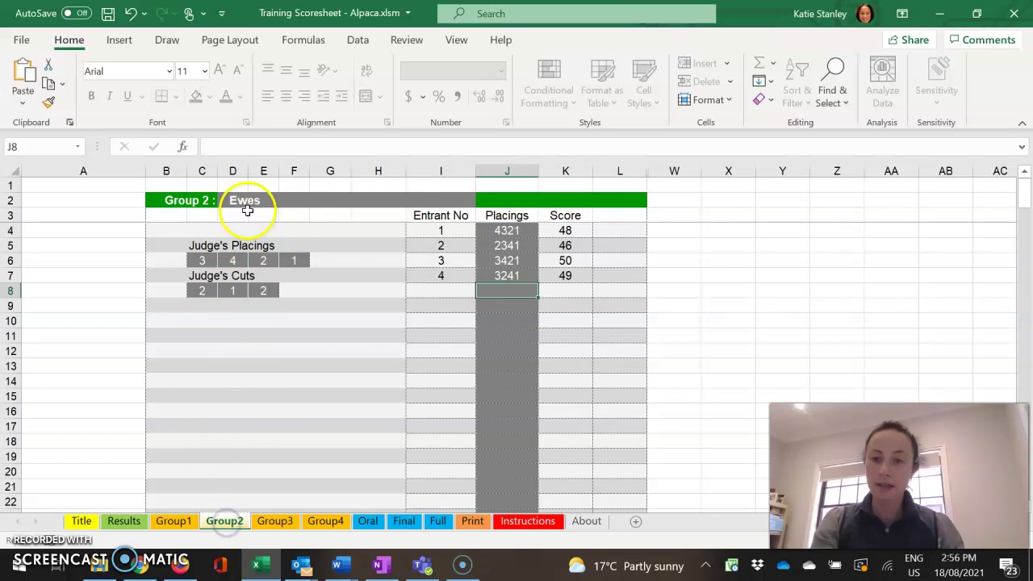
pyautogui.click(174, 521)
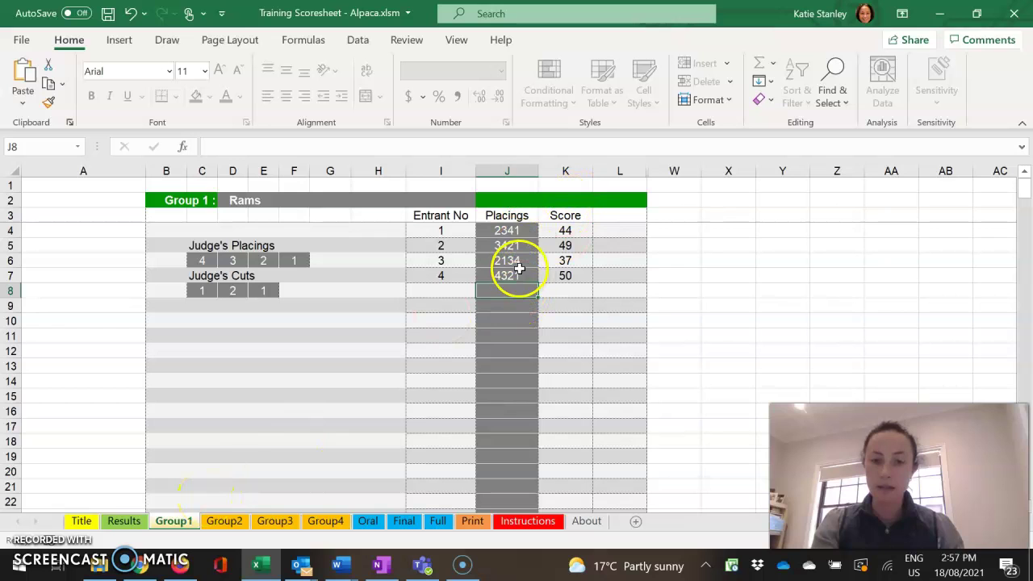
pyautogui.click(226, 521)
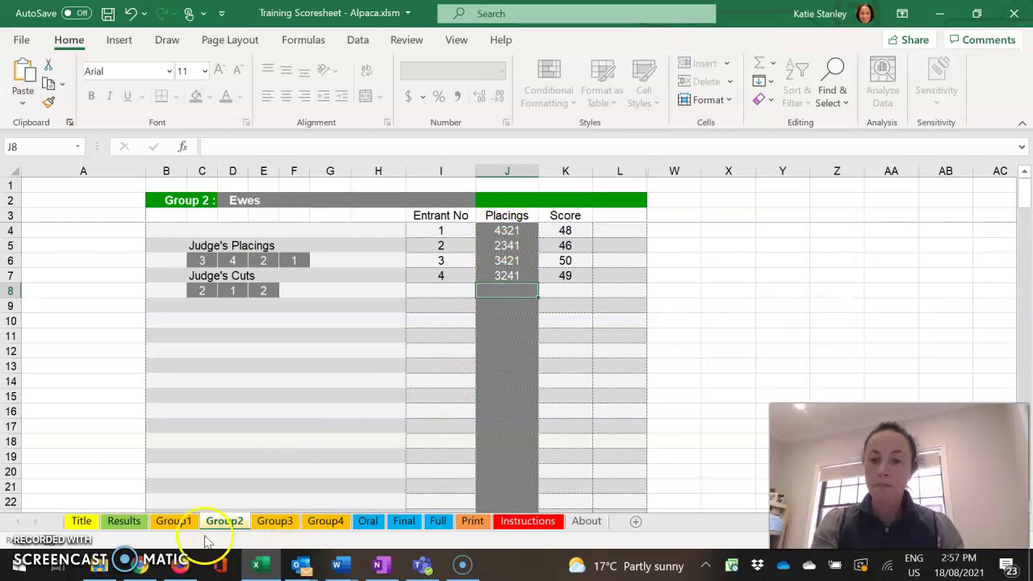
pyautogui.click(129, 522)
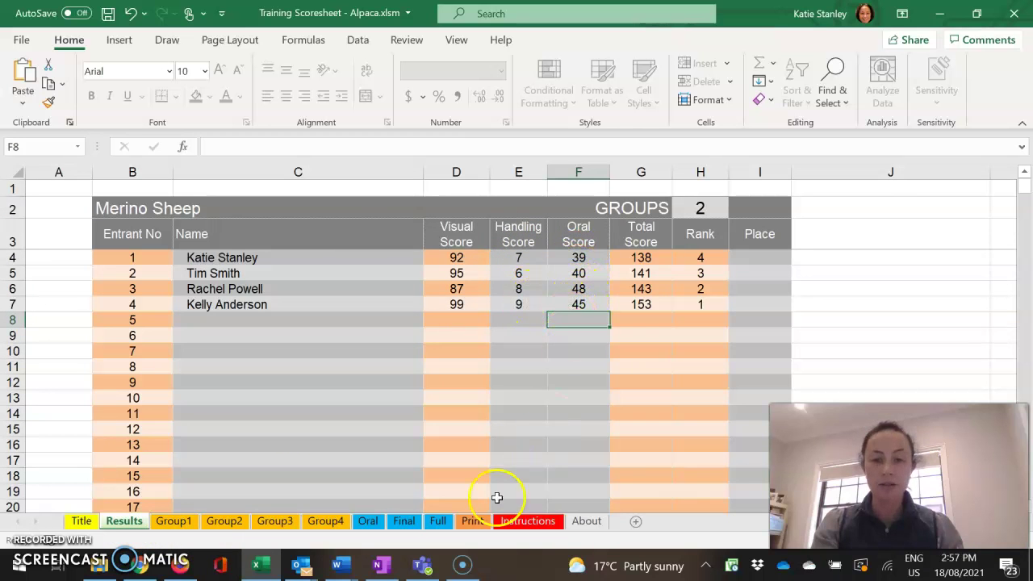
pyautogui.click(405, 522)
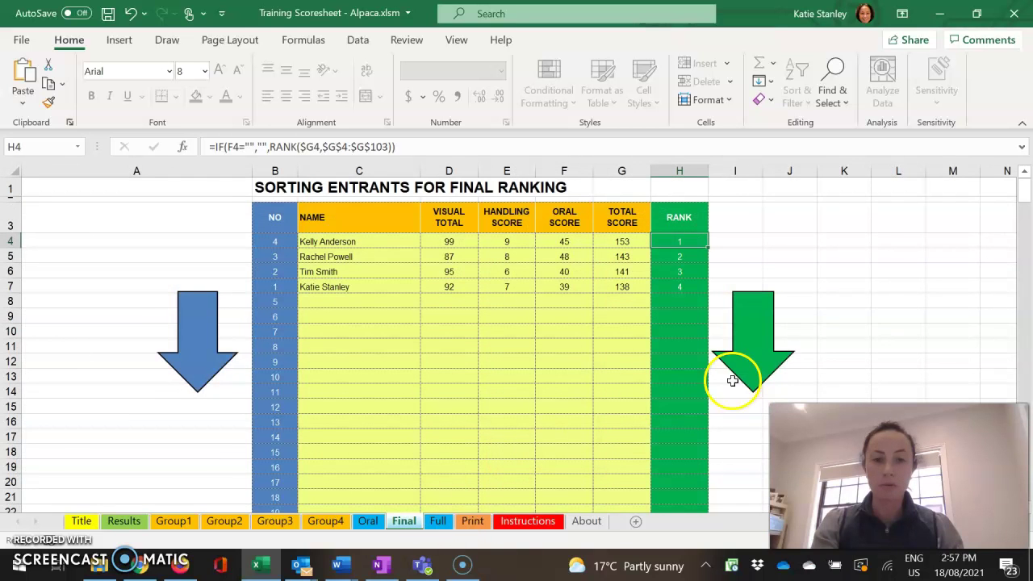
pyautogui.click(763, 362)
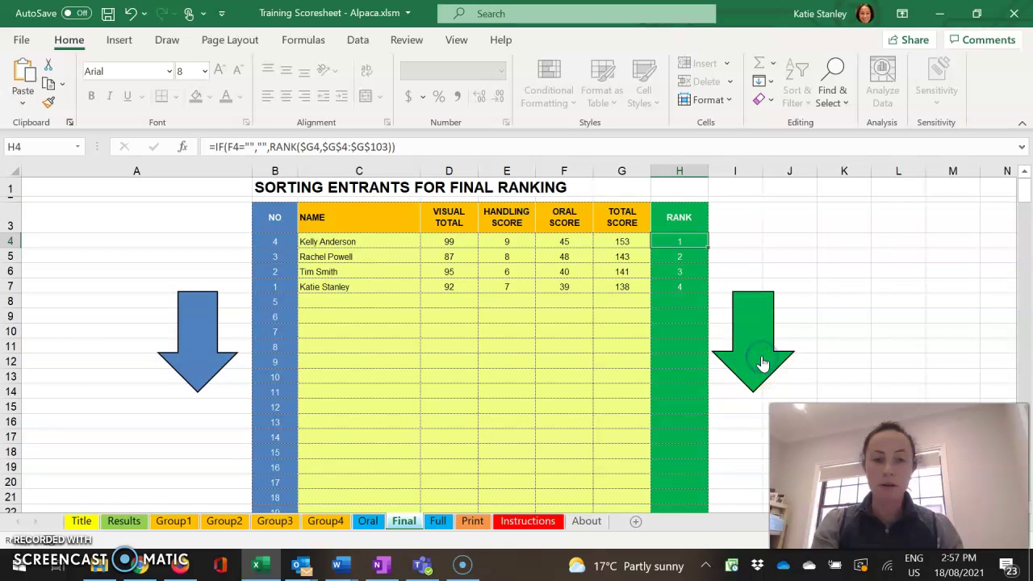